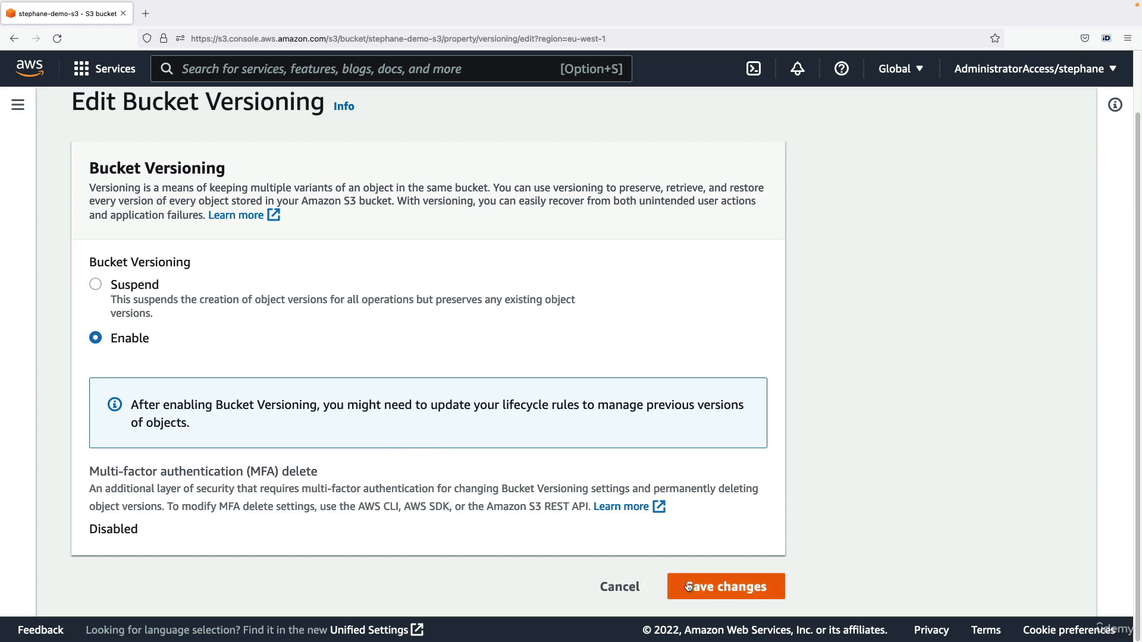
Save bucket versioning as enabled, dismiss the notification, and show the bucket's objects.
click(726, 587)
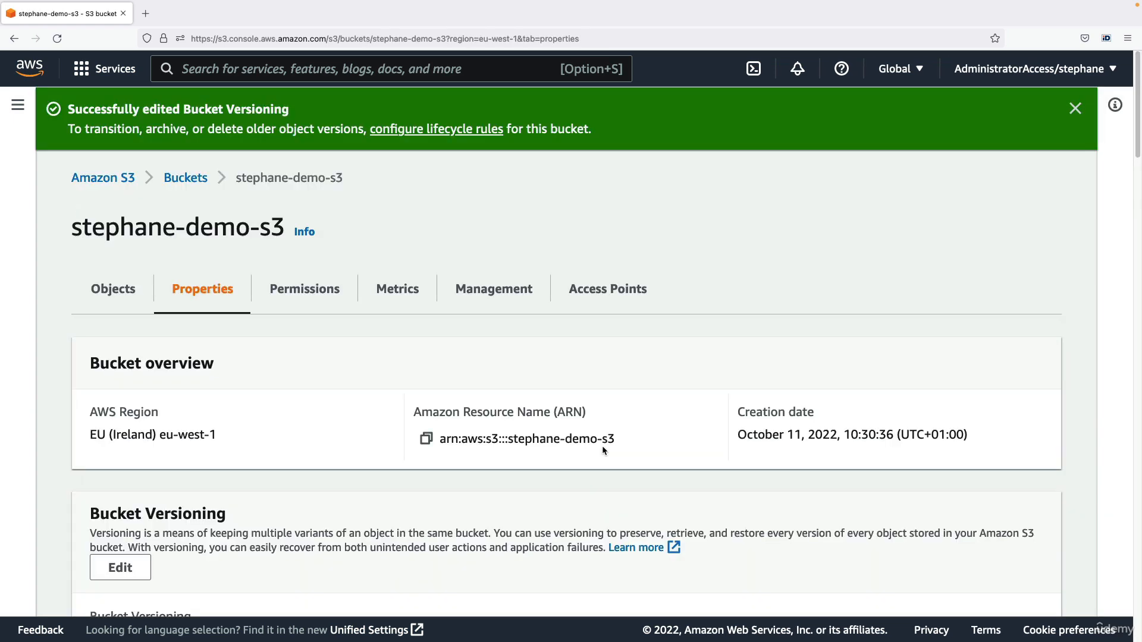
click(1075, 108)
click(113, 245)
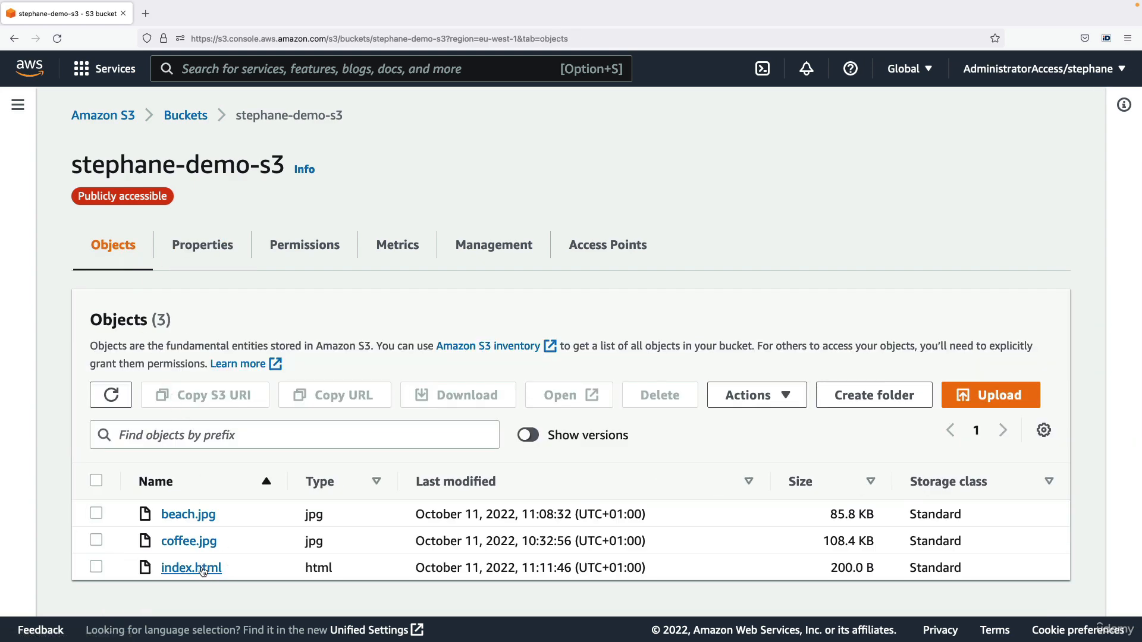
Copy the bucket website endpoint from the static website hosting properties and open the site in a new browser tab.
click(172, 257)
scroll(310, 369, down, 20)
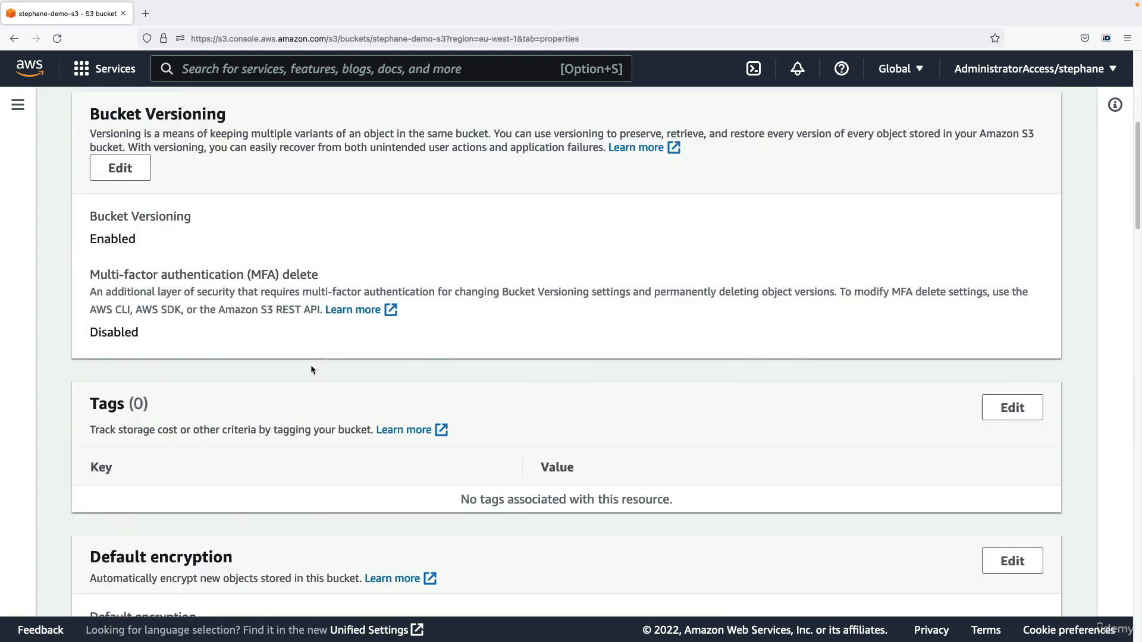
click(103, 534)
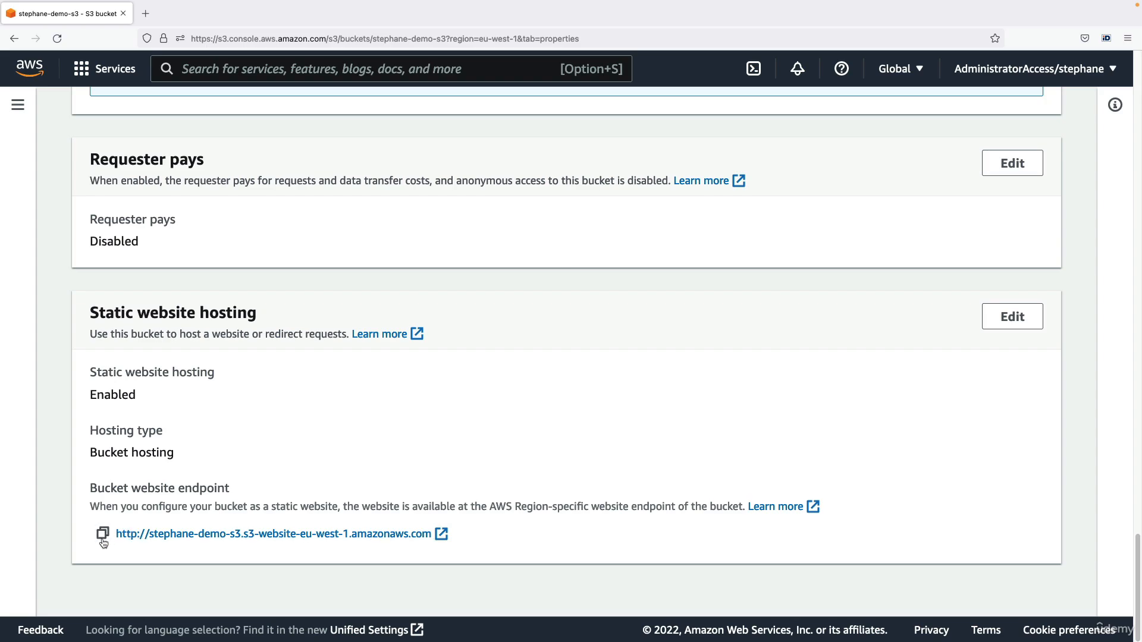
key(super+t)
key(super+v)
key(Return)
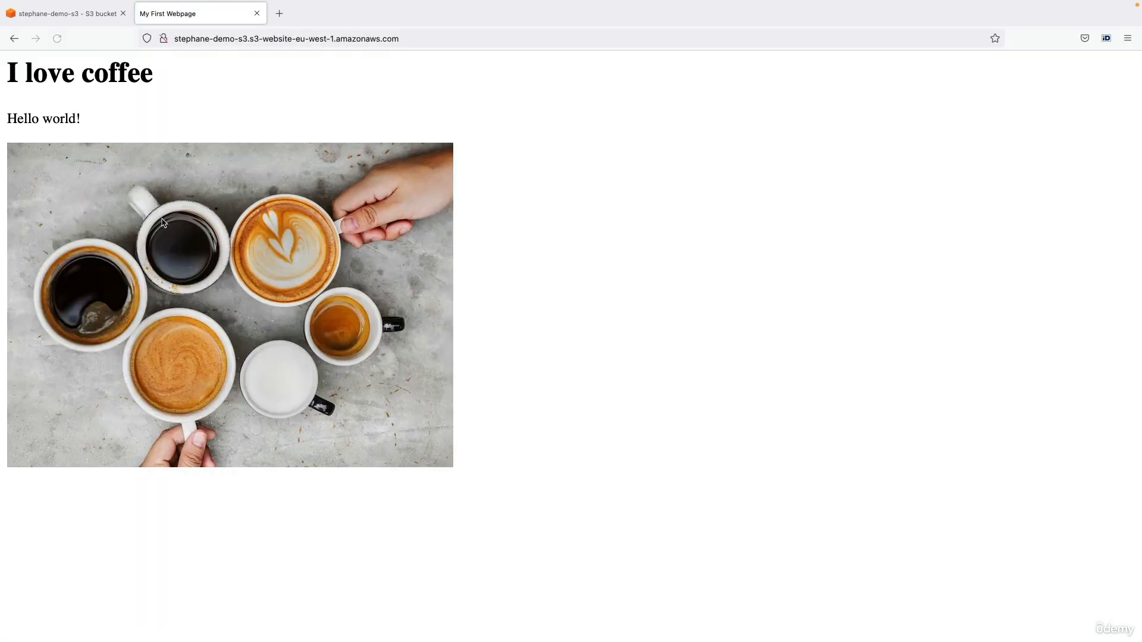
drag(83, 81, 125, 78)
click(158, 83)
Return to the S3 console and show the bucket's object list.
key(ctrl+shift+Tab)
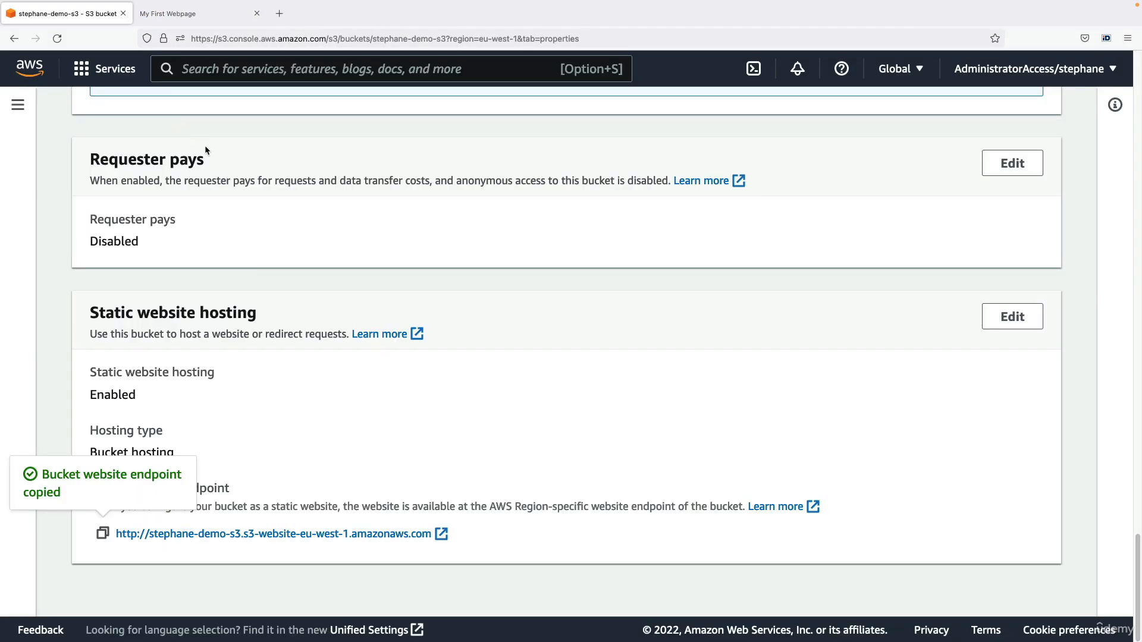
scroll(252, 364, up, 15)
scroll(252, 362, up, 8)
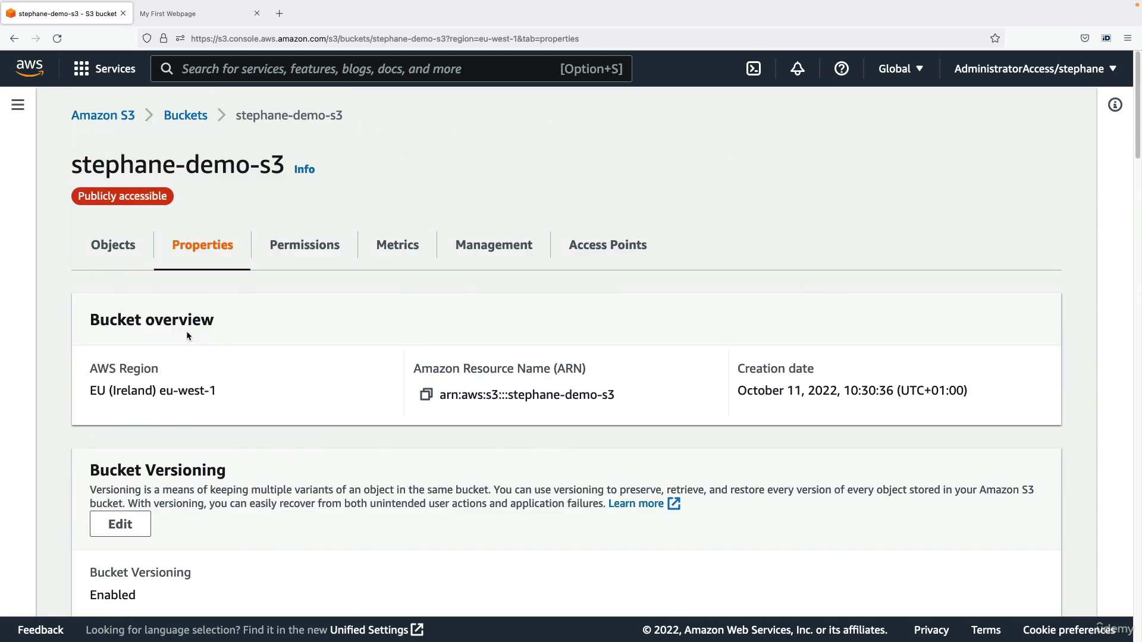
click(138, 256)
Switch to the code editor, change the h1 heading in index.html to "I REALLY love coffee", and save the file.
key(ctrl+Right)
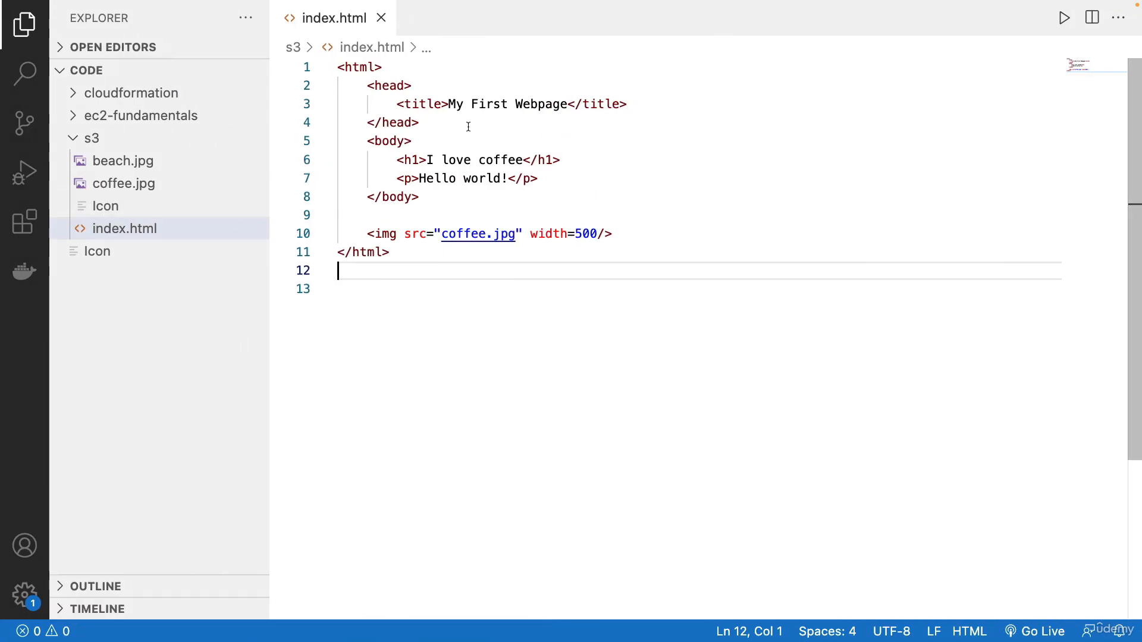
click(443, 159)
text(REALLY)
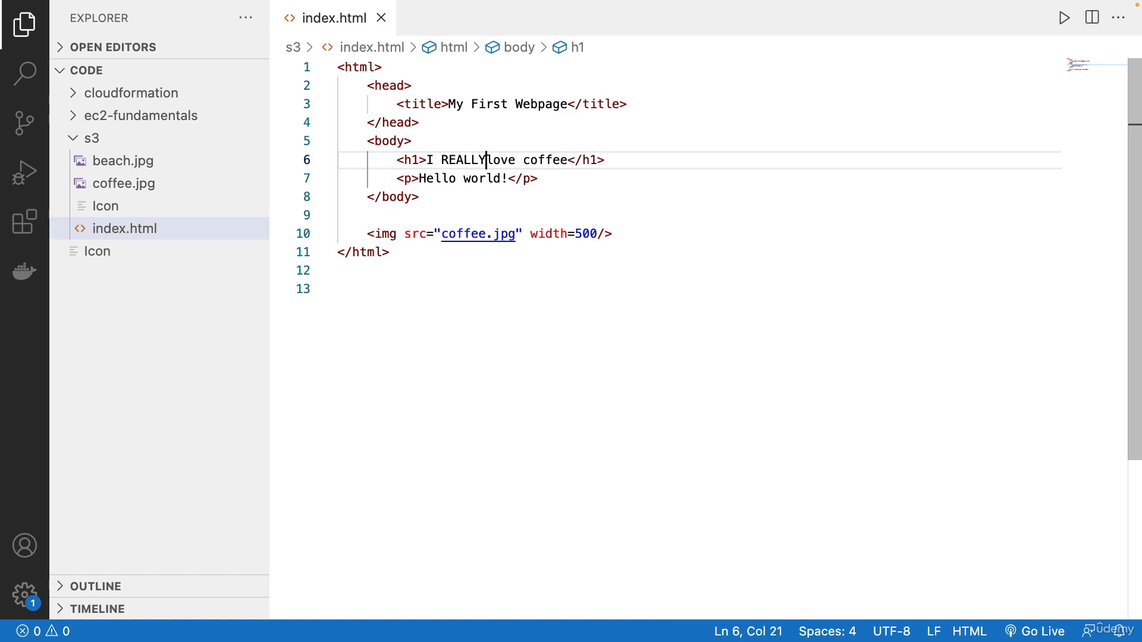
Switch back to the S3 console, upload the edited index.html from the s3 folder to the bucket, and close the upload status page.
key(ctrl+Left)
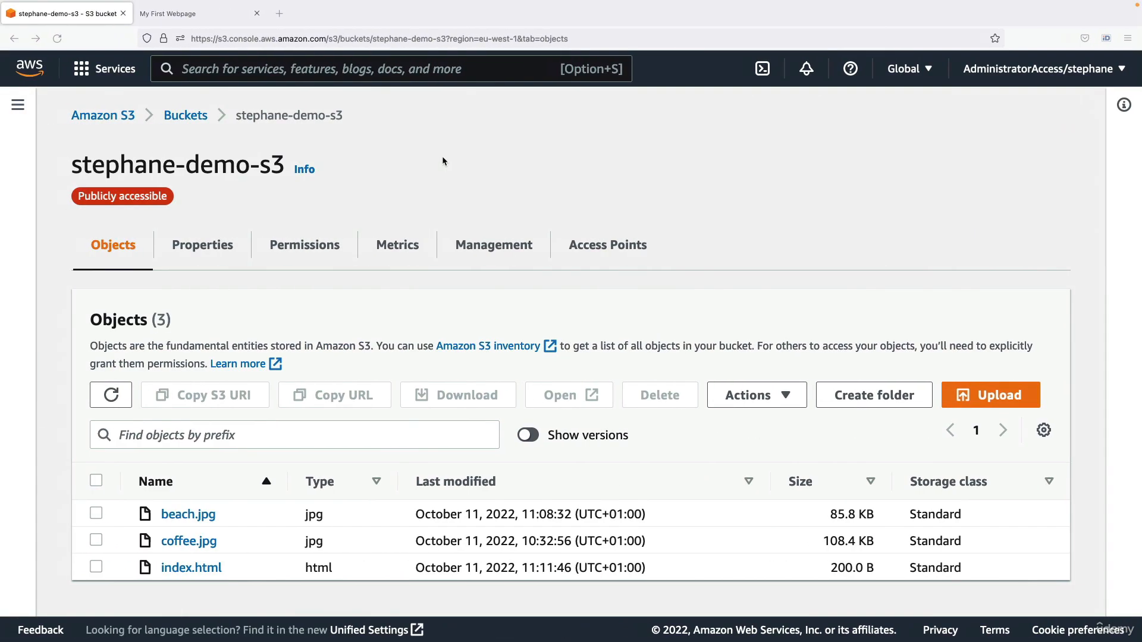
click(957, 396)
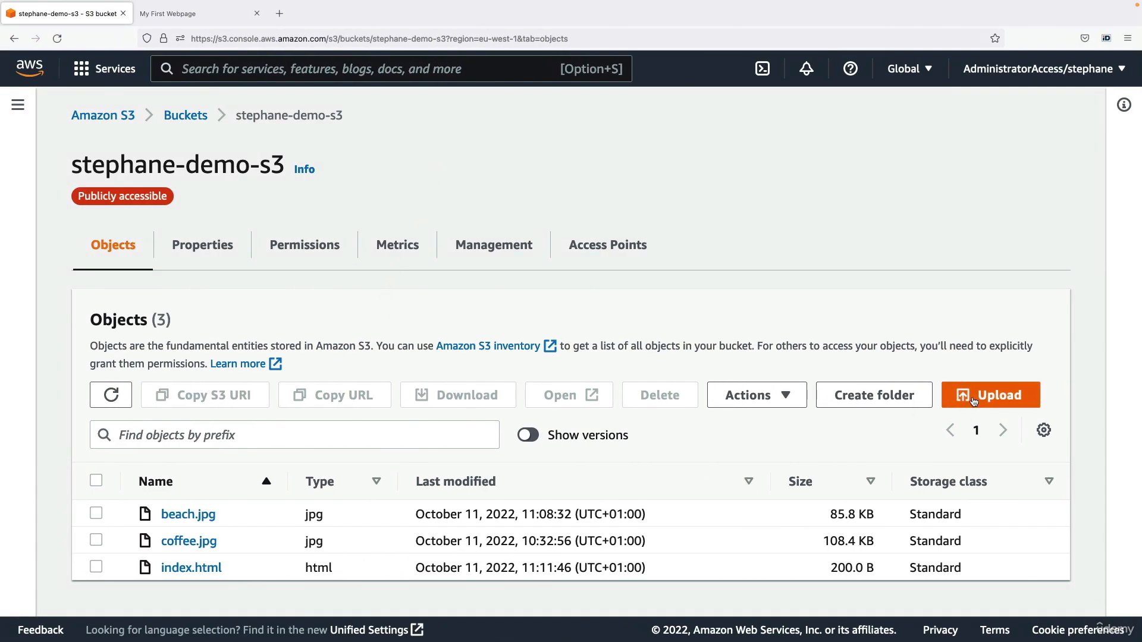
click(647, 345)
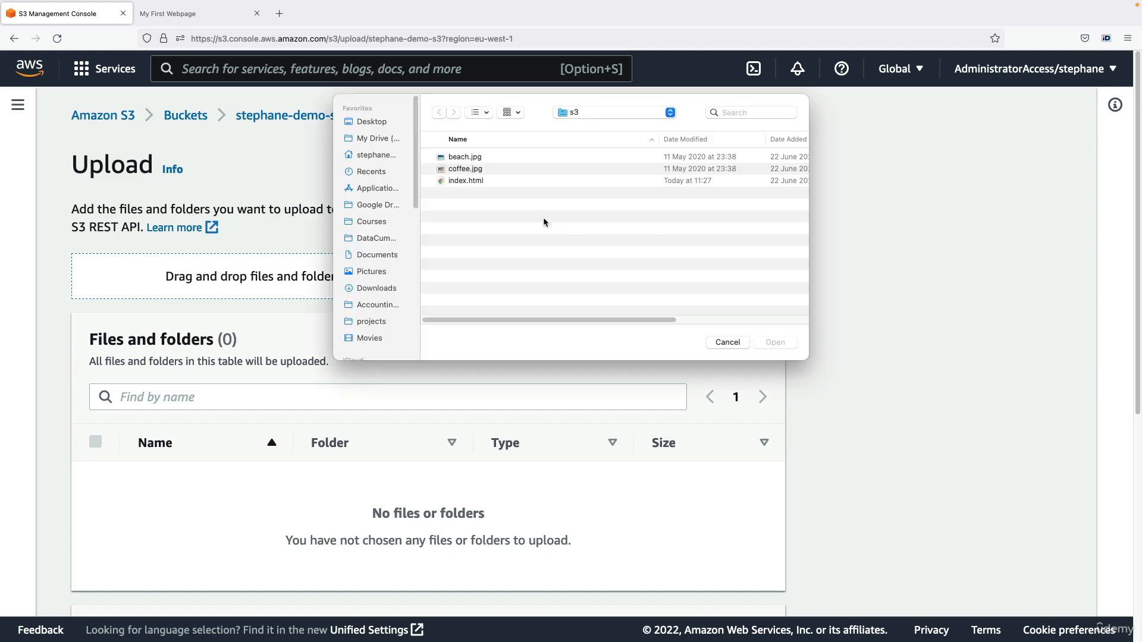
double_click(512, 183)
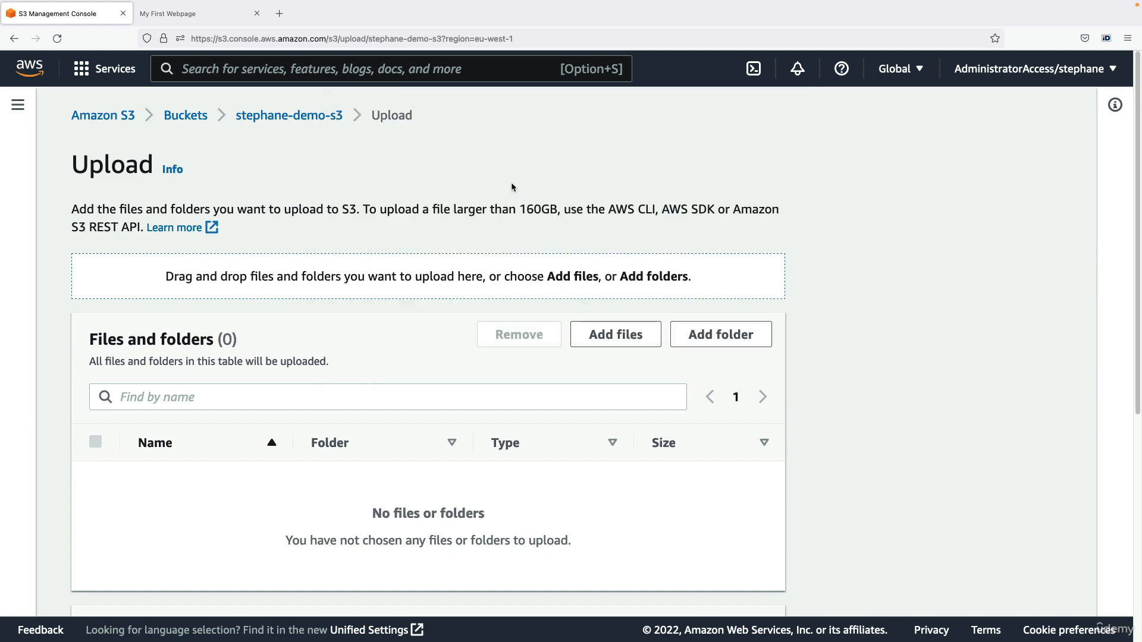
scroll(438, 423, down, 3)
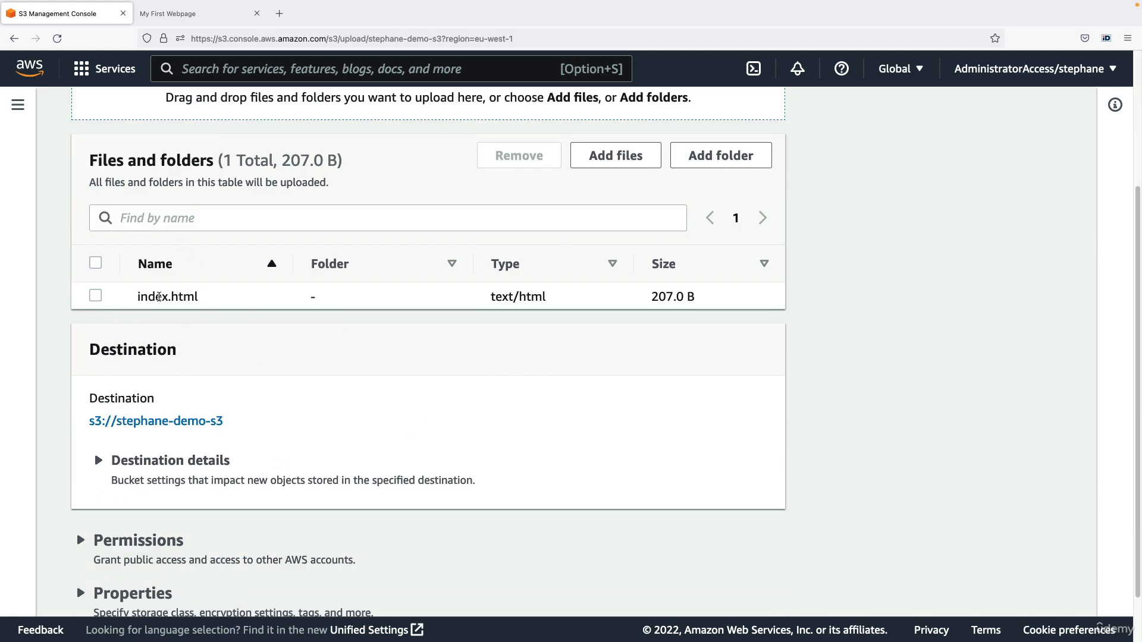
scroll(243, 337, down, 2)
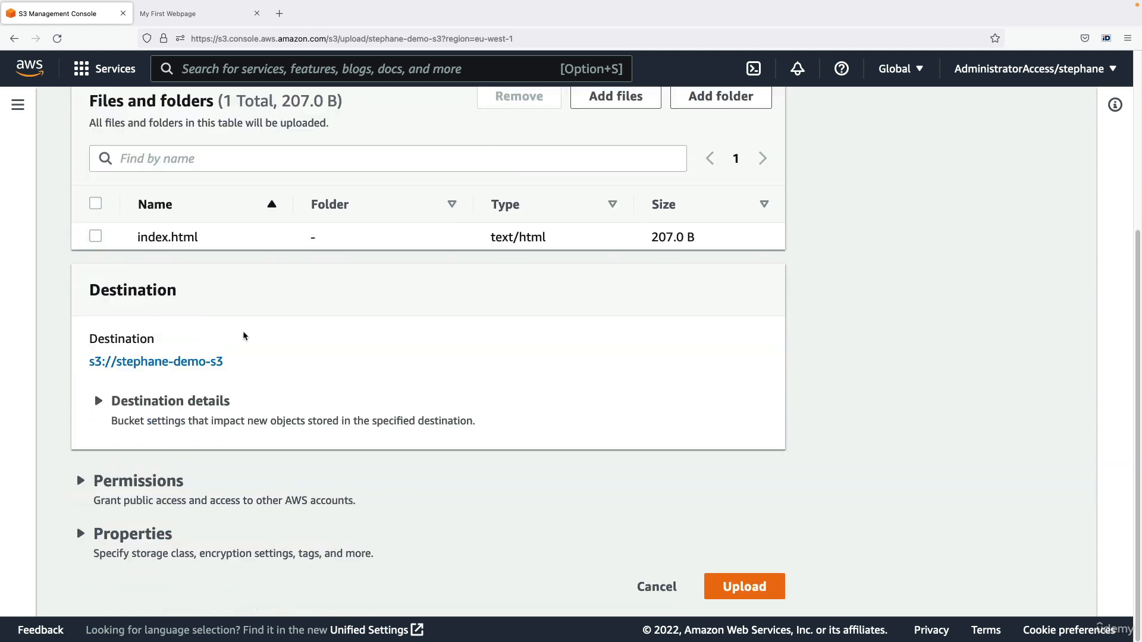
click(732, 584)
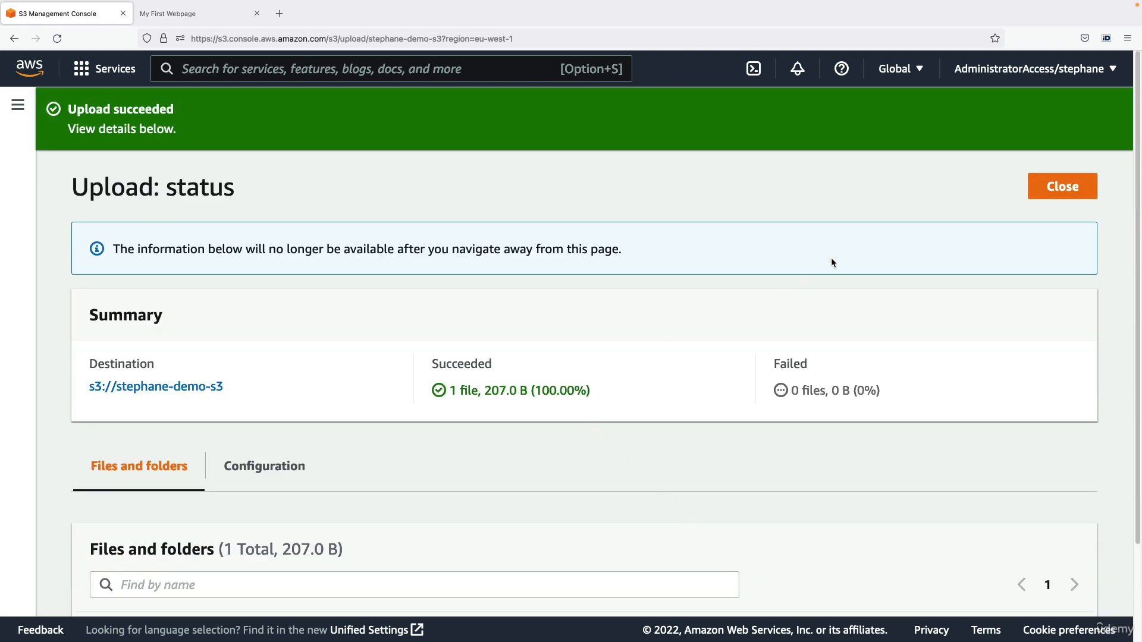
click(1038, 188)
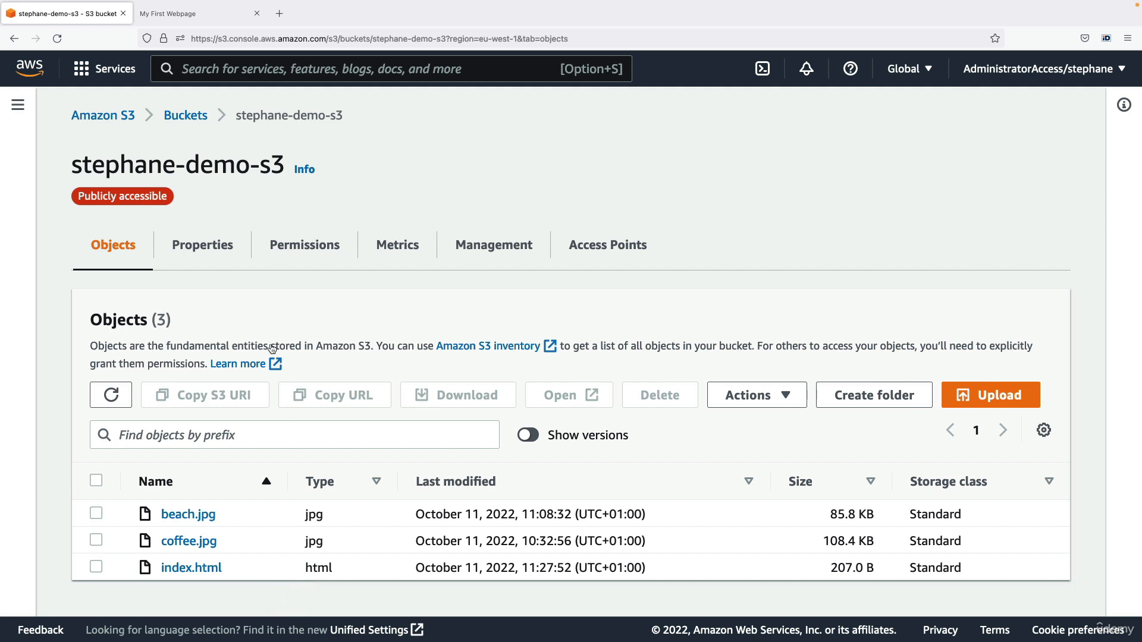
Reload the My First Webpage site and check its heading.
click(217, 23)
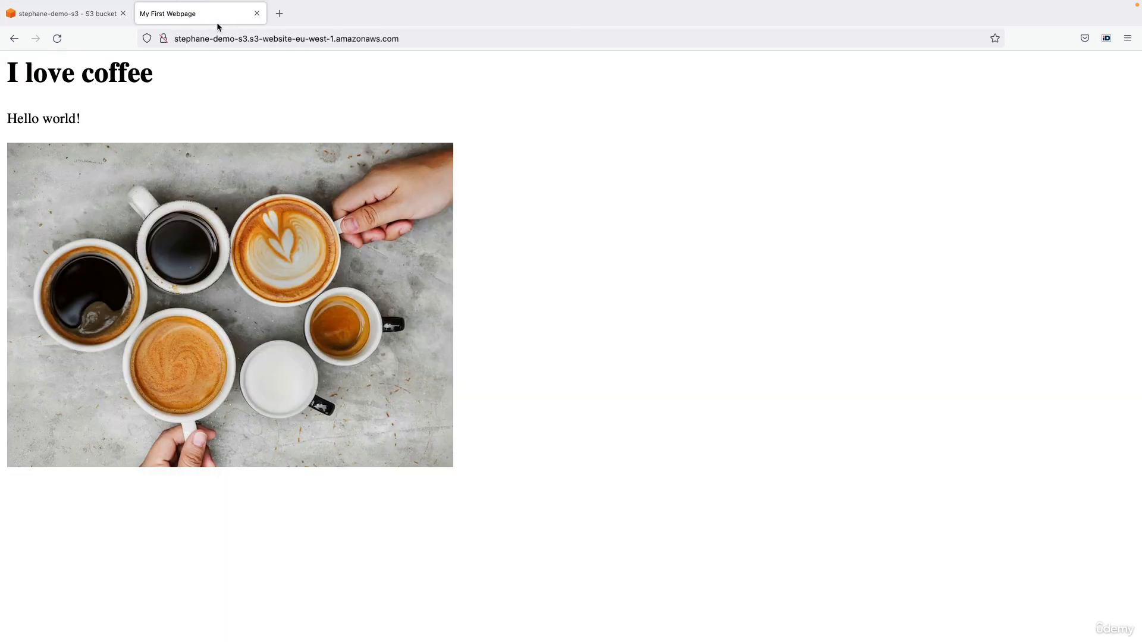
click(62, 42)
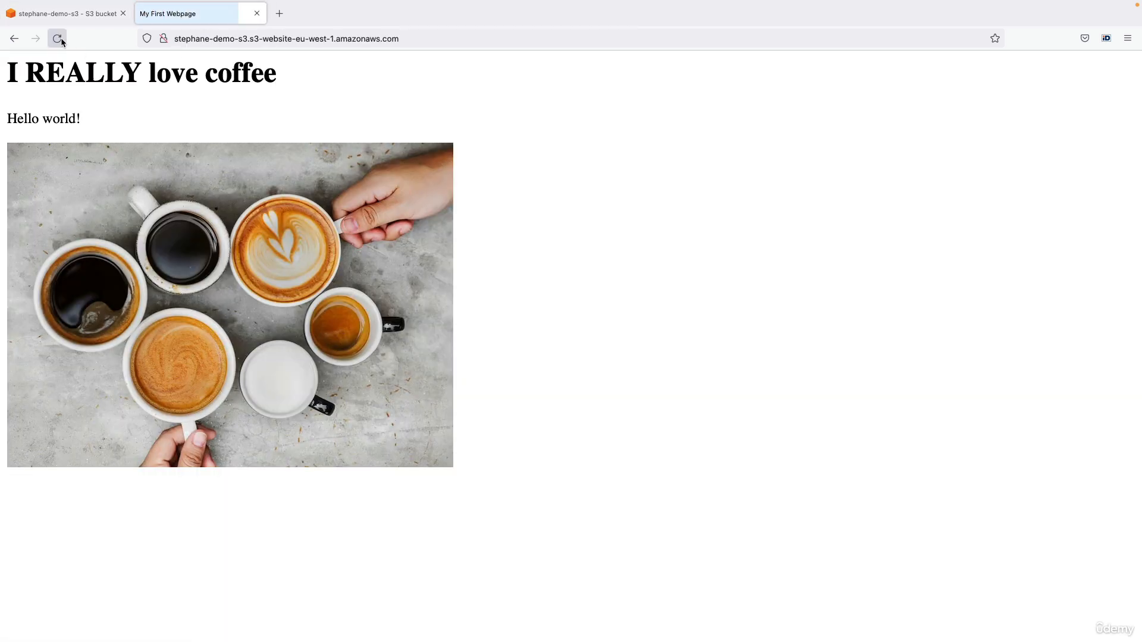
double_click(31, 74)
click(87, 82)
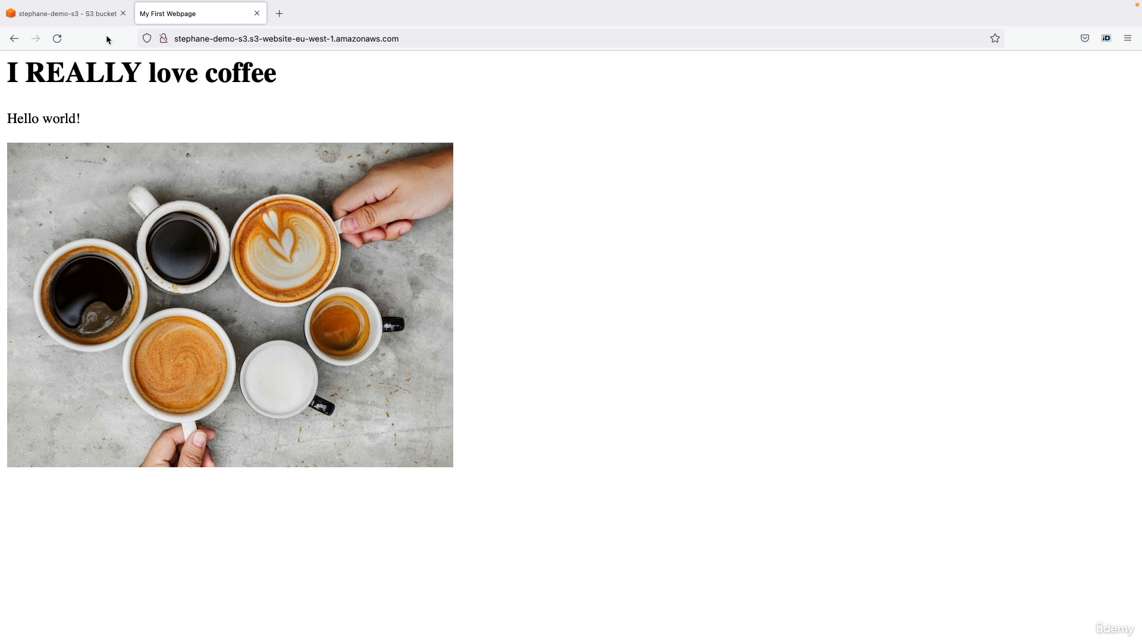
Return to the bucket's object list and turn on the display of object versions.
click(101, 20)
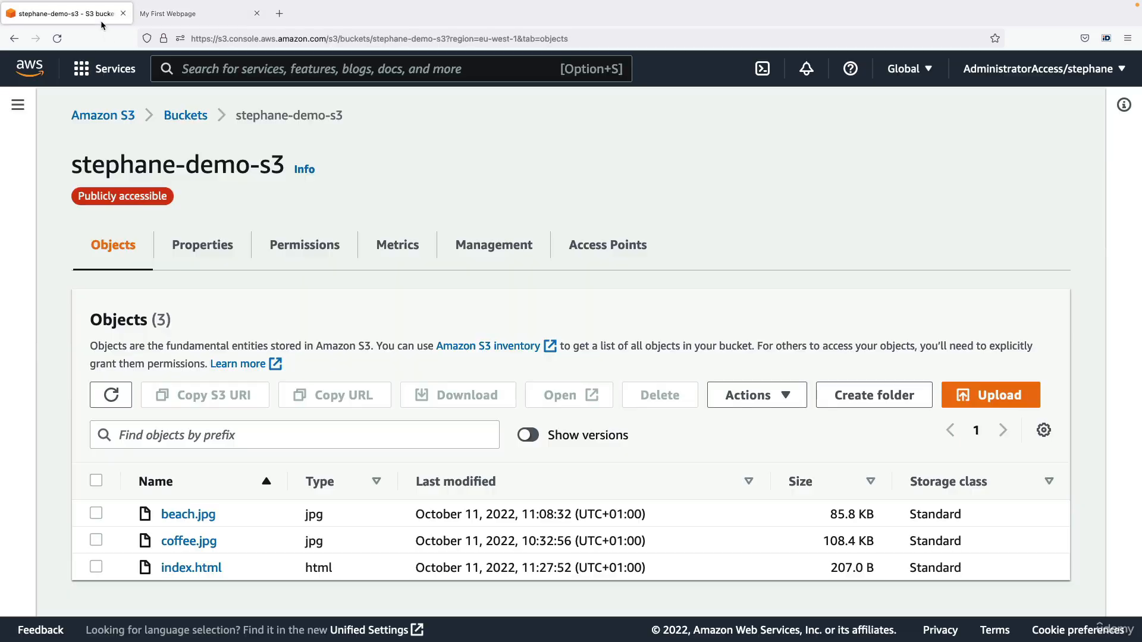
click(534, 437)
scroll(537, 430, down, 3)
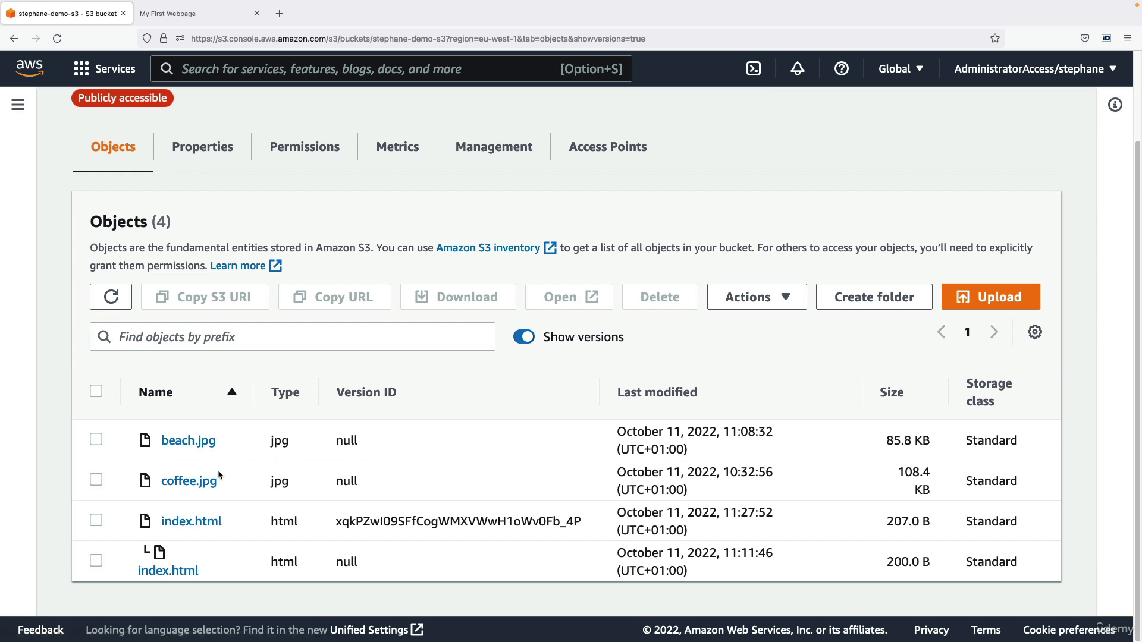
Examine the version IDs of beach.jpg and of the current and previous index.html.
drag(332, 446, 340, 443)
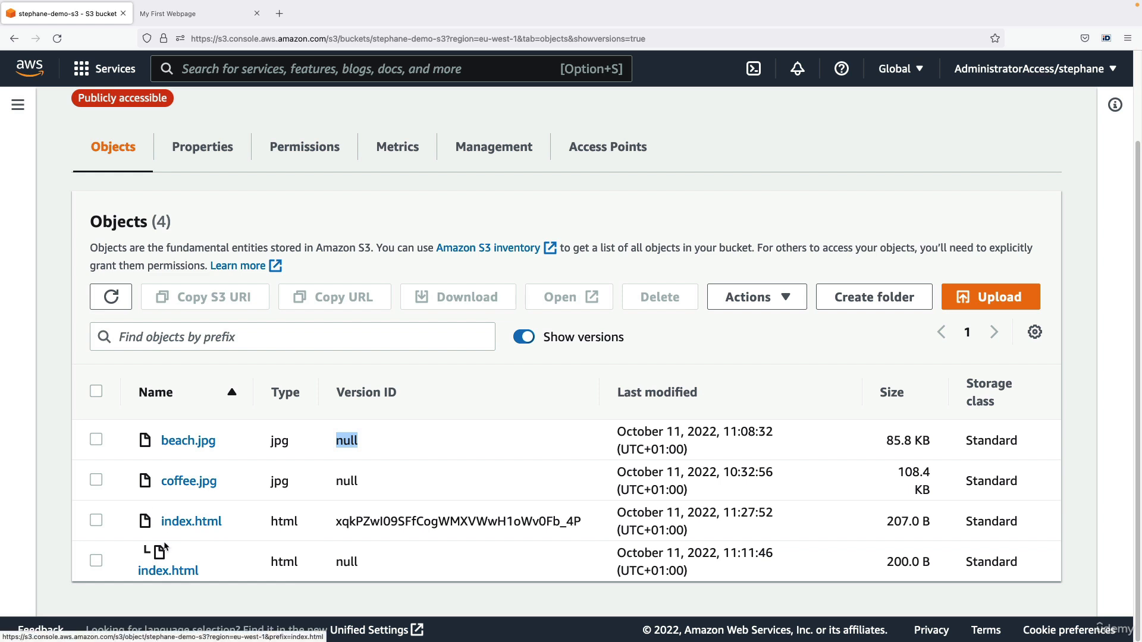
drag(359, 562, 316, 568)
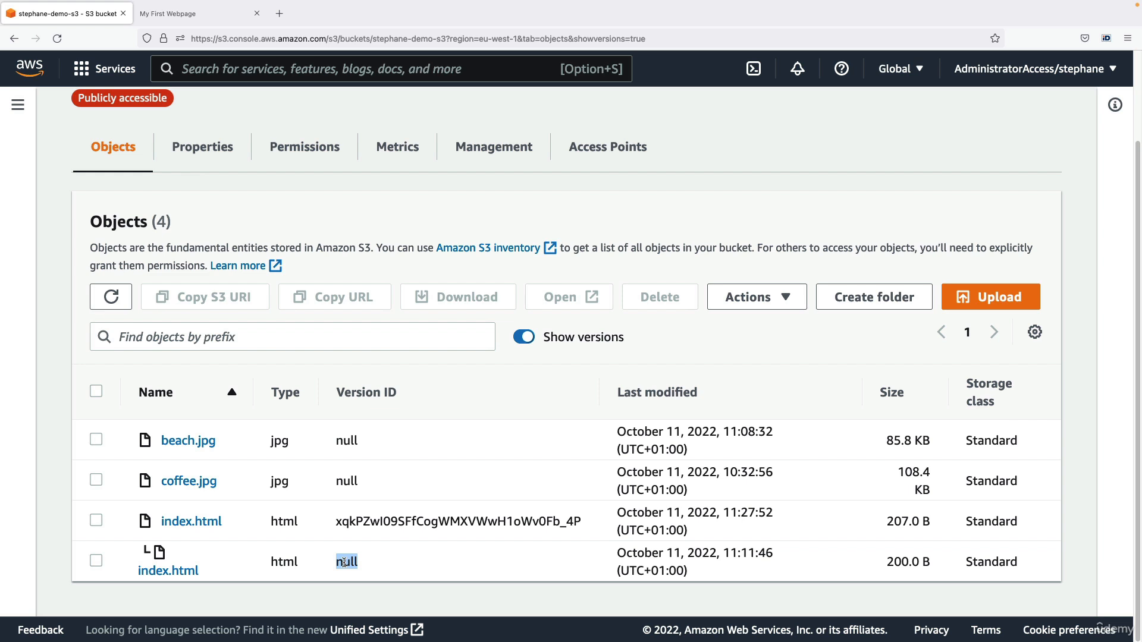
double_click(398, 521)
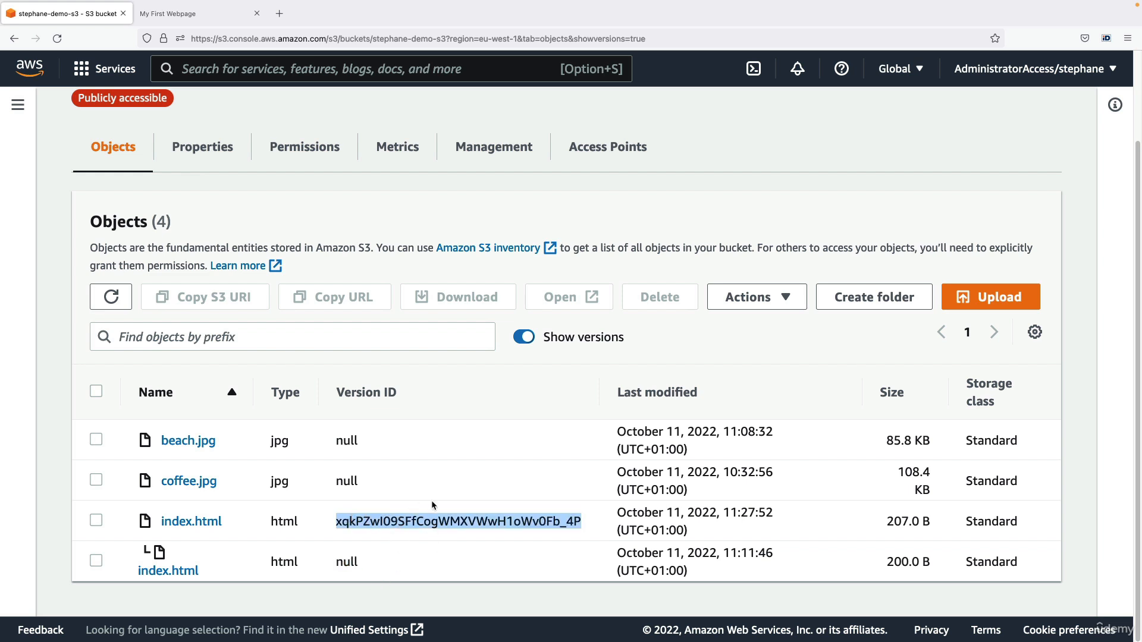
click(422, 528)
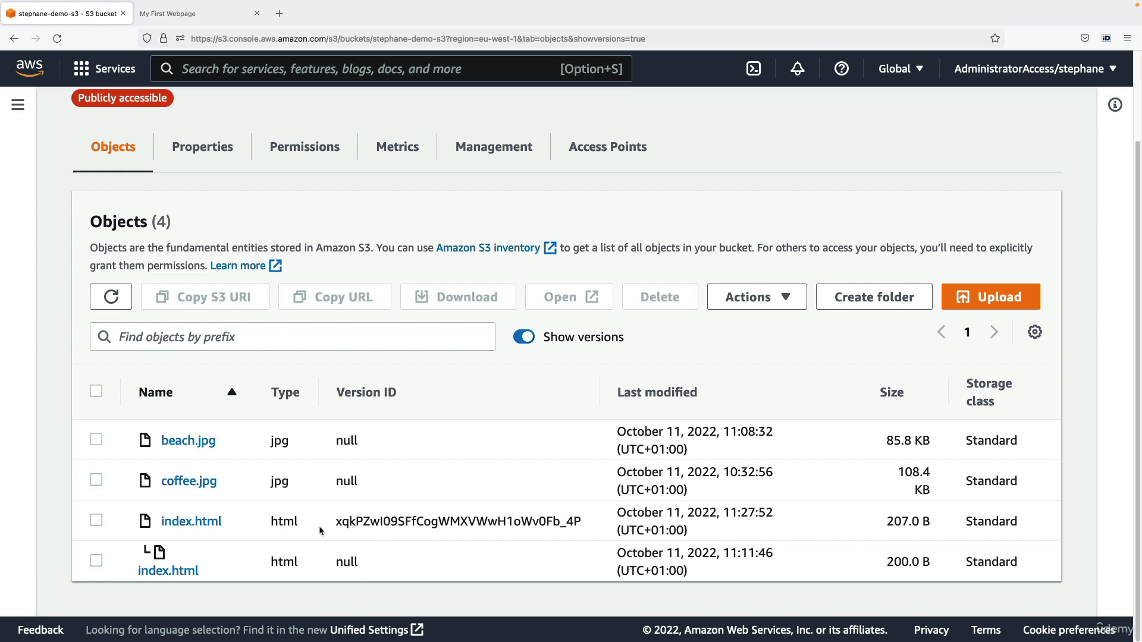
double_click(396, 527)
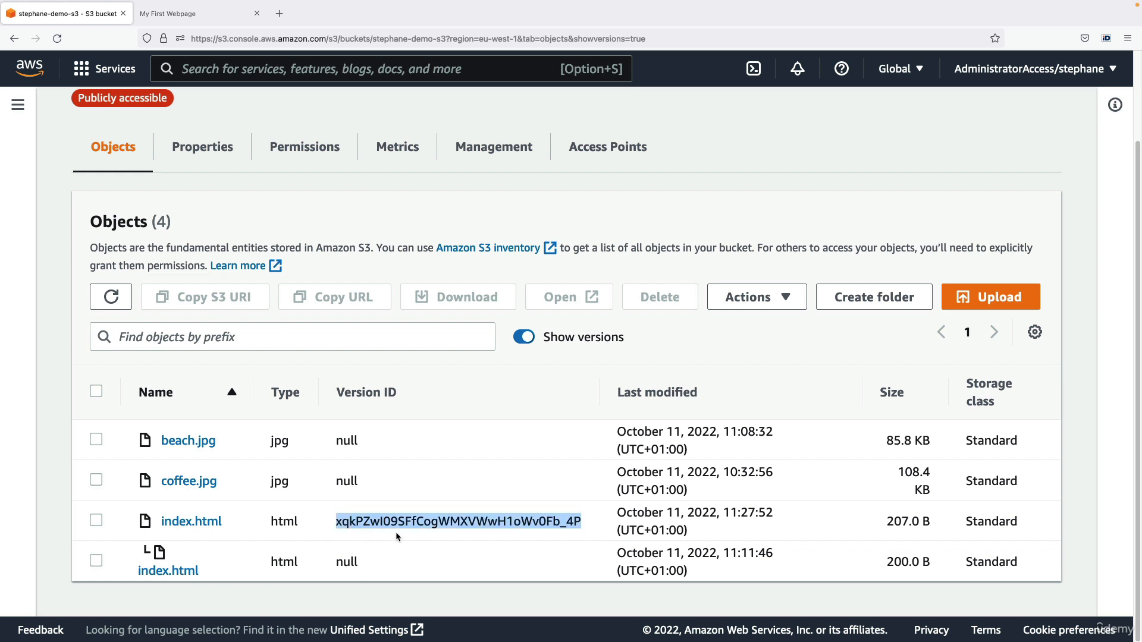
click(582, 525)
Turn the display of object versions off and back on.
click(520, 336)
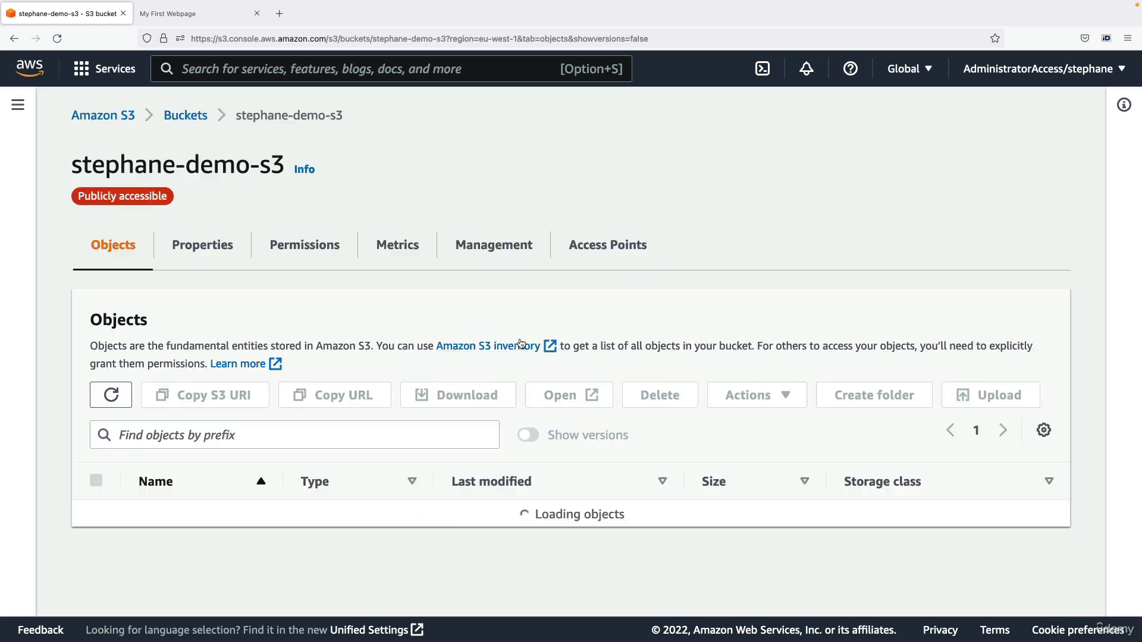
click(528, 436)
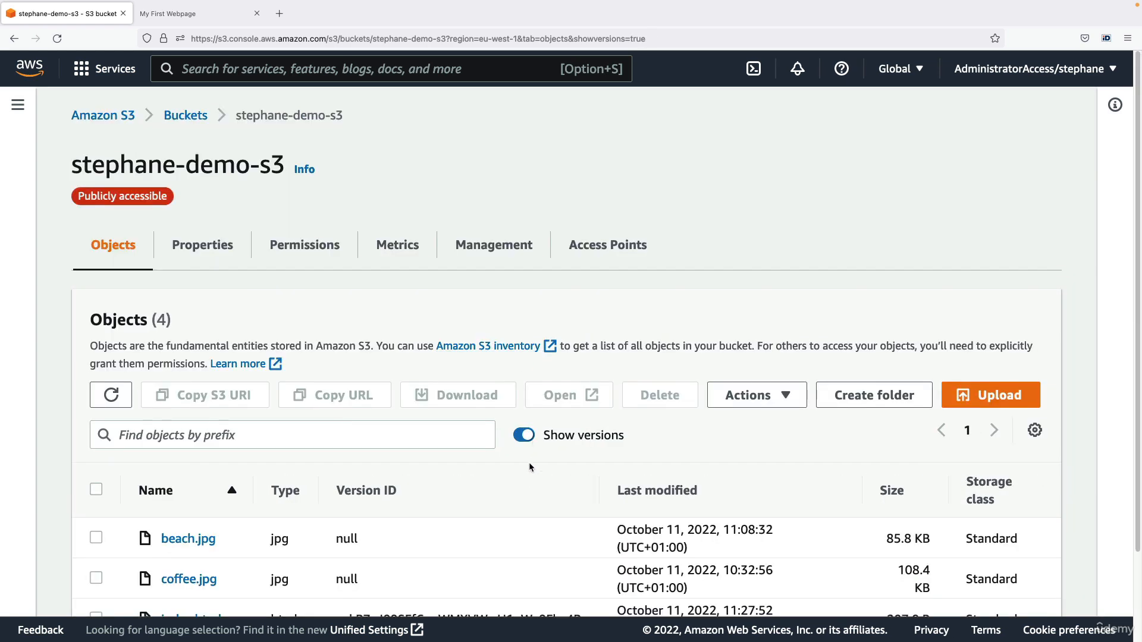
scroll(511, 470, down, 3)
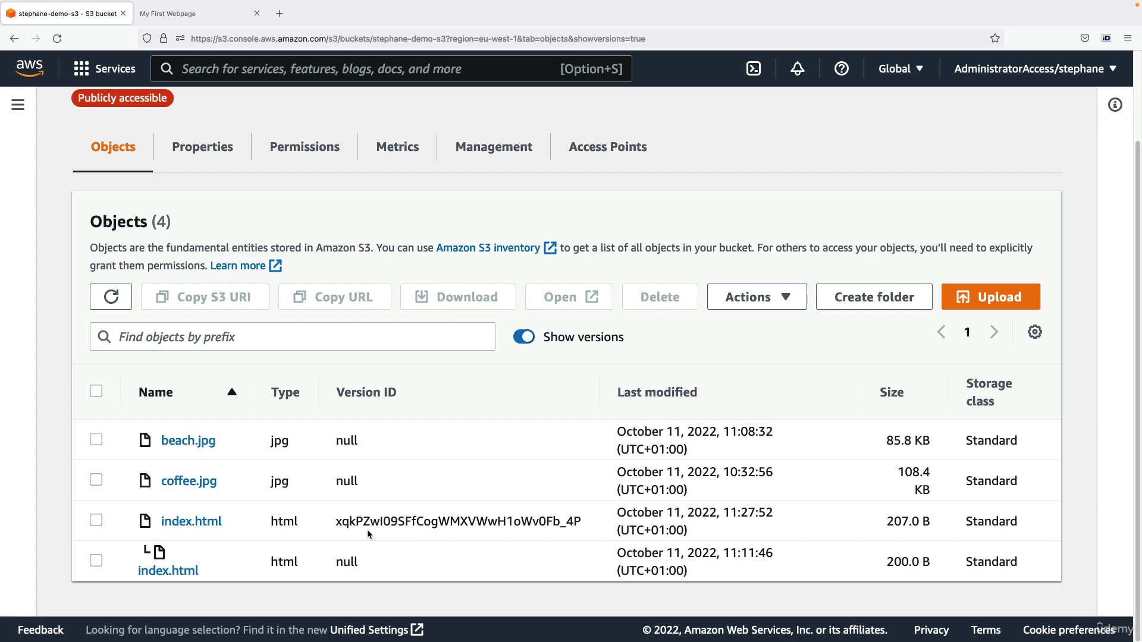
Check the My First Webpage site again, and return to the version ID of the current index.html.
key(ctrl+Tab)
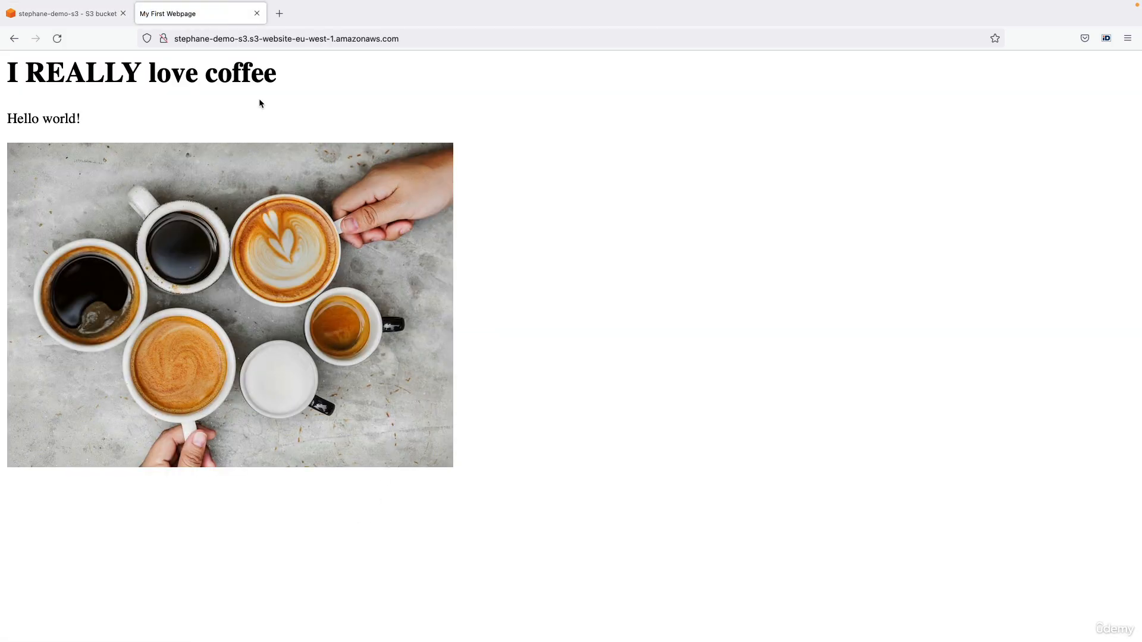
key(ctrl+shift+Tab)
click(426, 528)
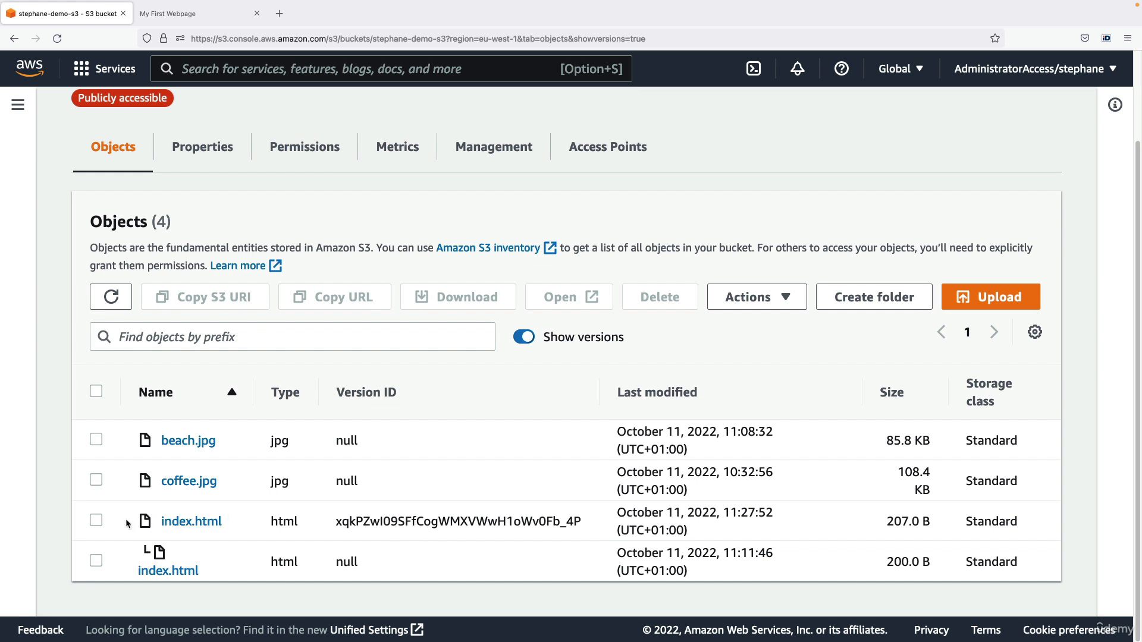
Permanently delete the newest version of index.html, confirming with "permanently delete", and return to the bucket's object list.
click(96, 521)
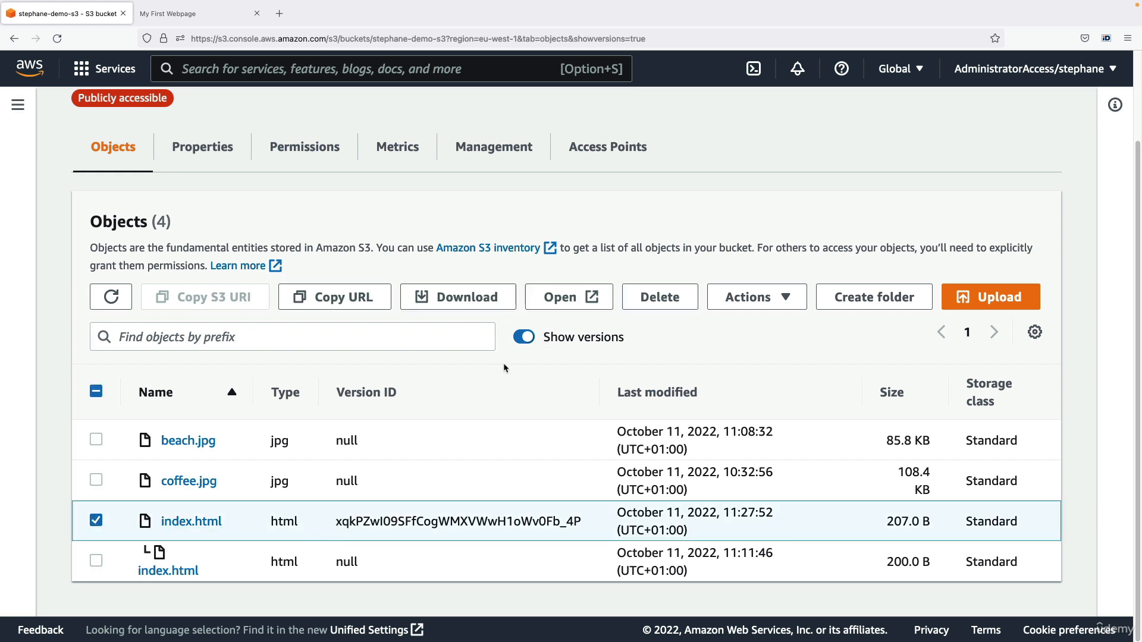
click(662, 296)
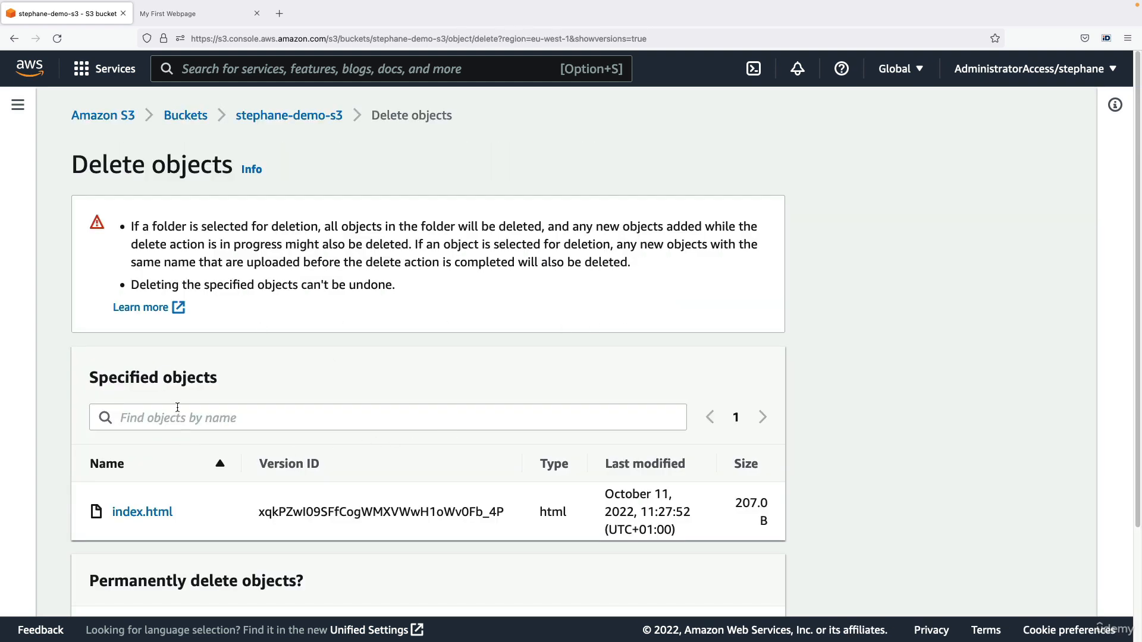
scroll(260, 474, down, 3)
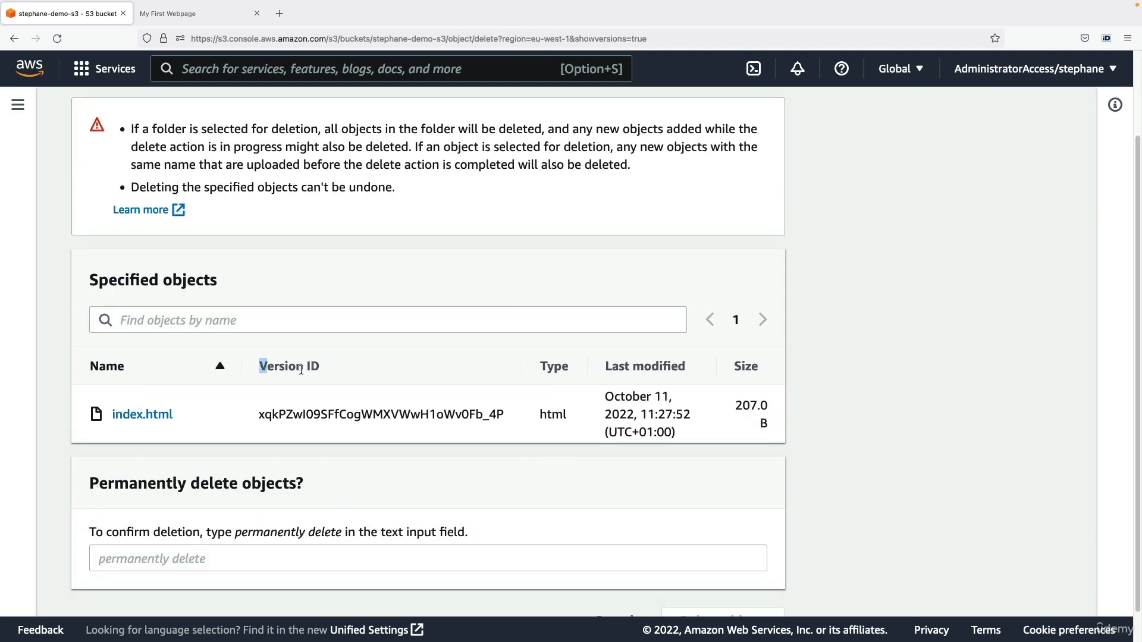
drag(262, 369, 319, 369)
double_click(330, 420)
scroll(326, 423, down, 1)
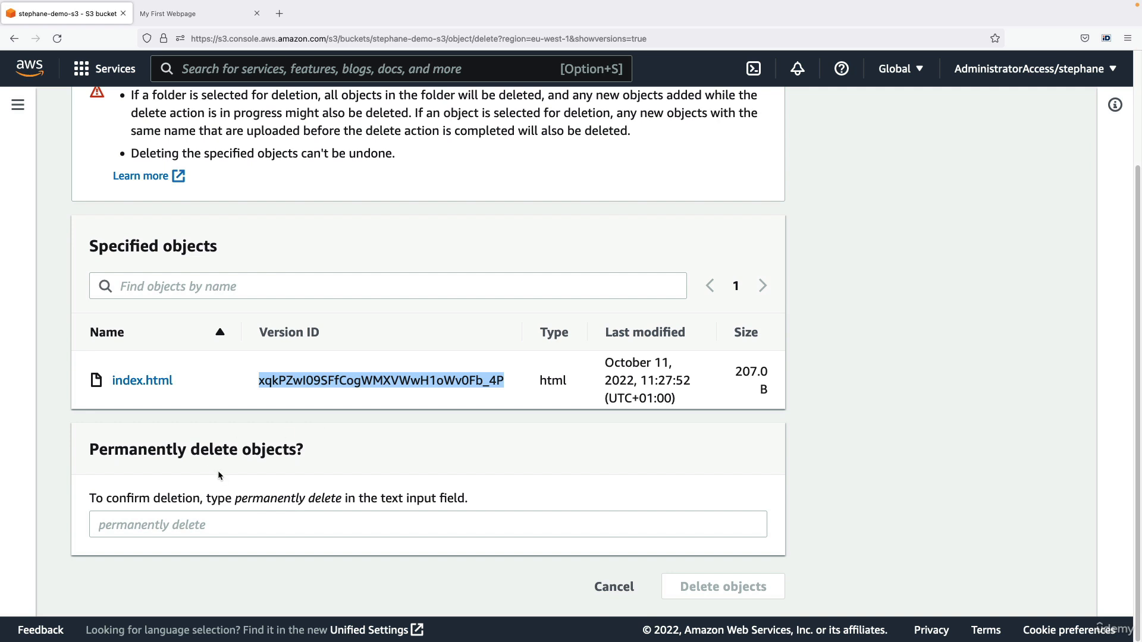
drag(235, 499, 341, 494)
key(super+c)
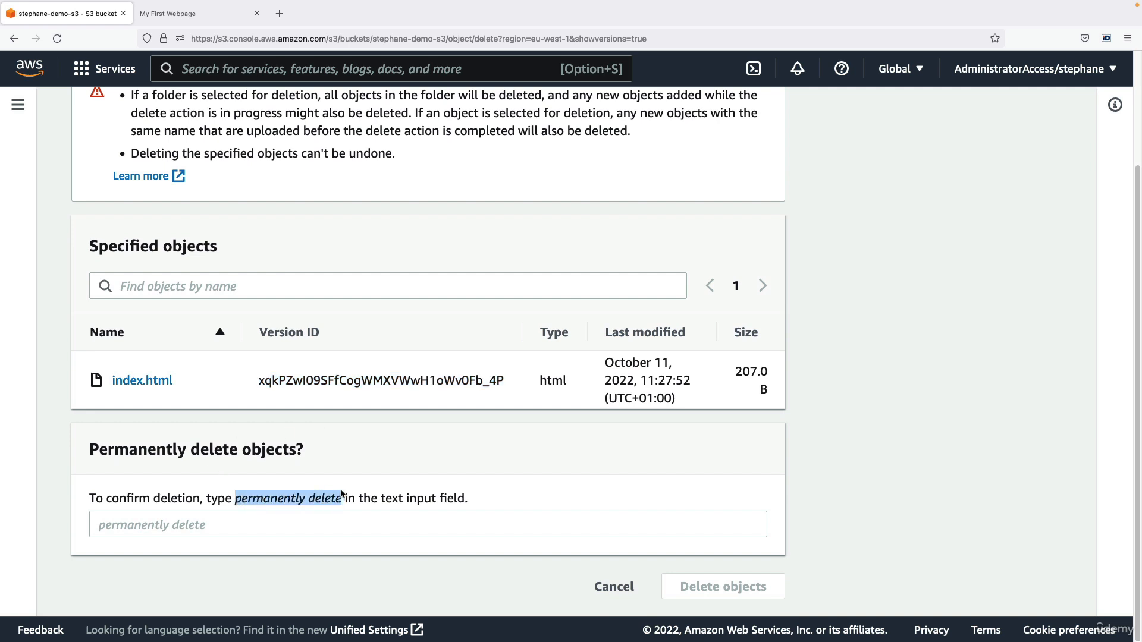
click(242, 519)
key(super+v)
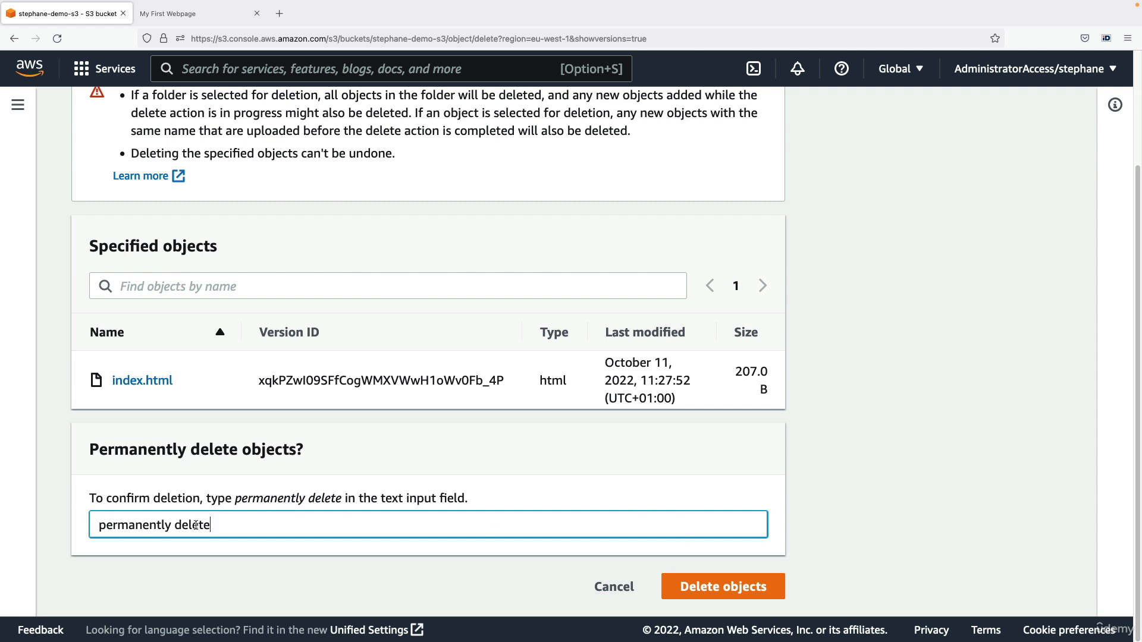
click(689, 581)
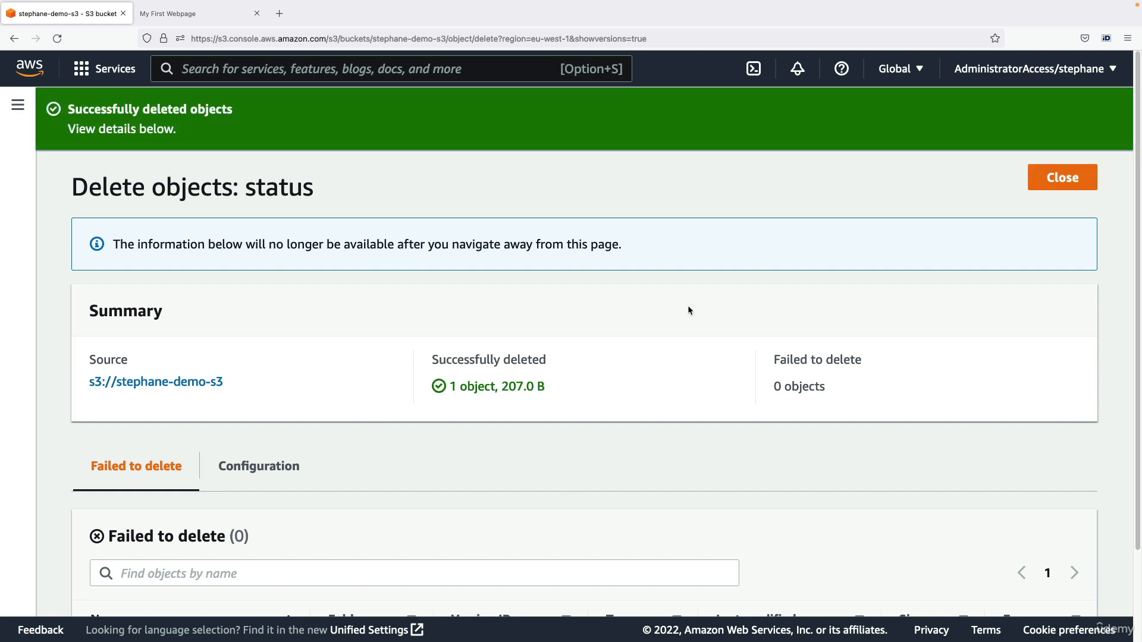
click(1046, 184)
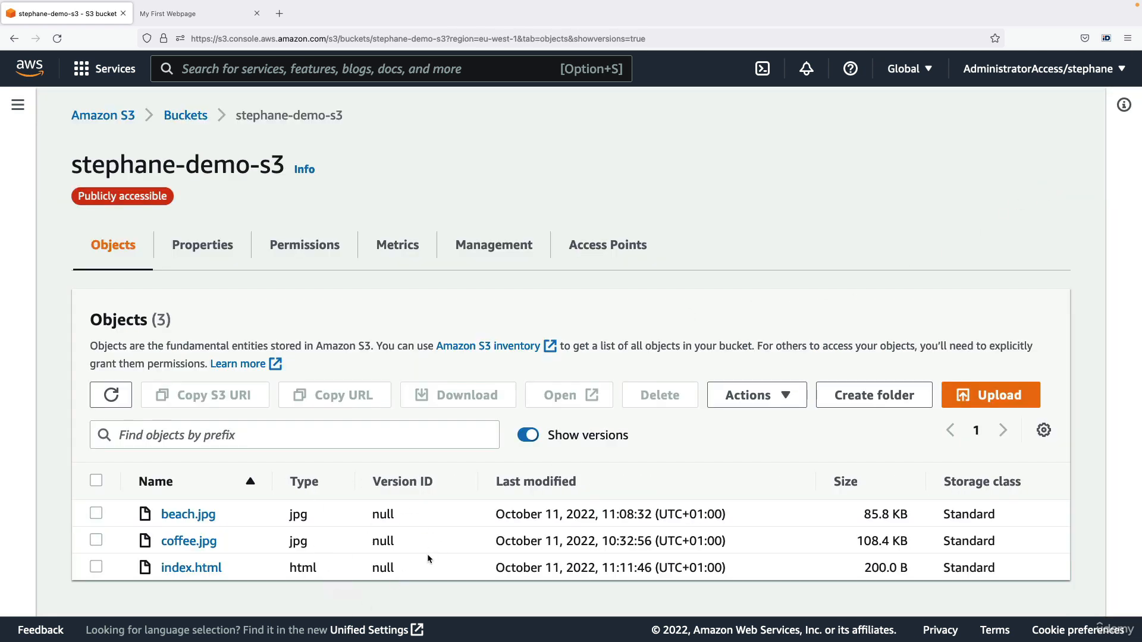
Reload the My First Webpage site, check its heading, and return to the bucket.
click(214, 16)
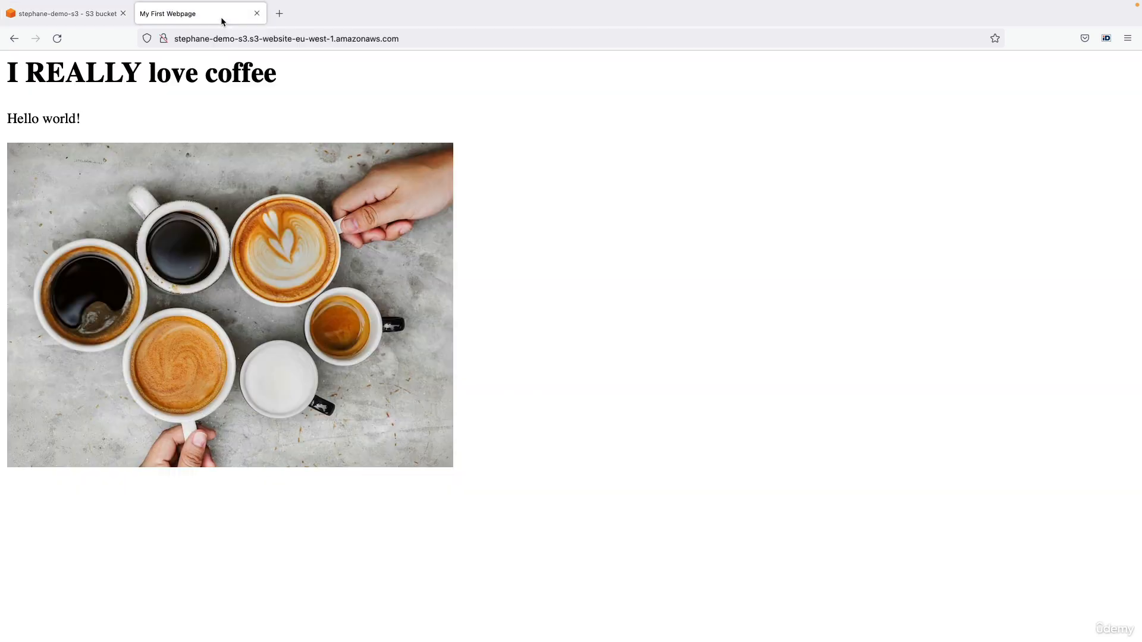
click(52, 41)
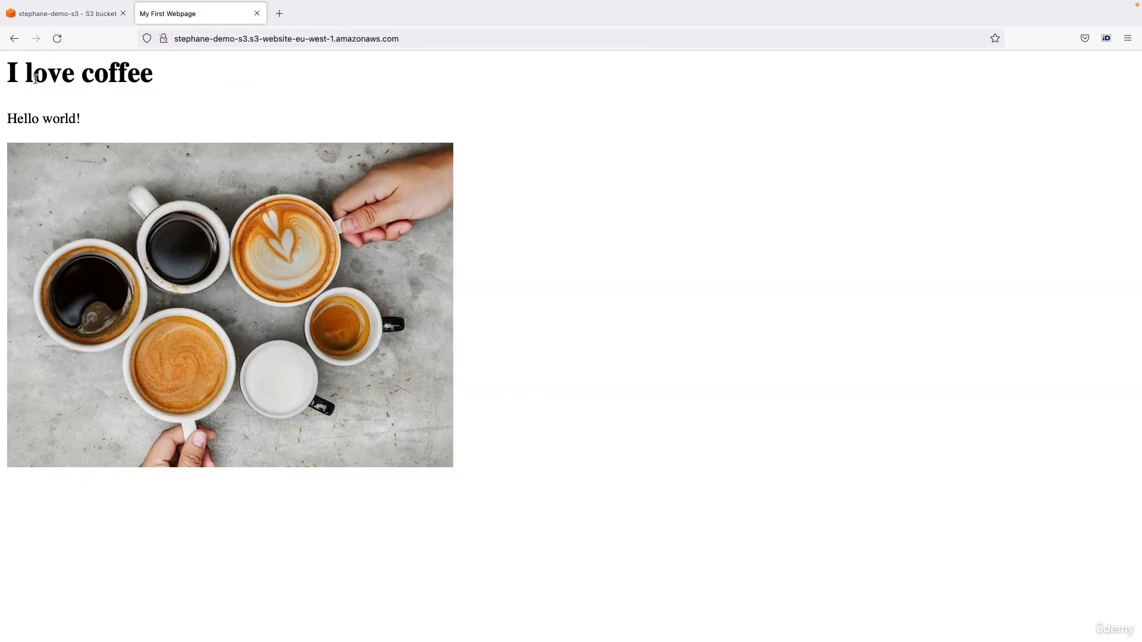
drag(30, 74, 170, 72)
click(171, 72)
click(94, 17)
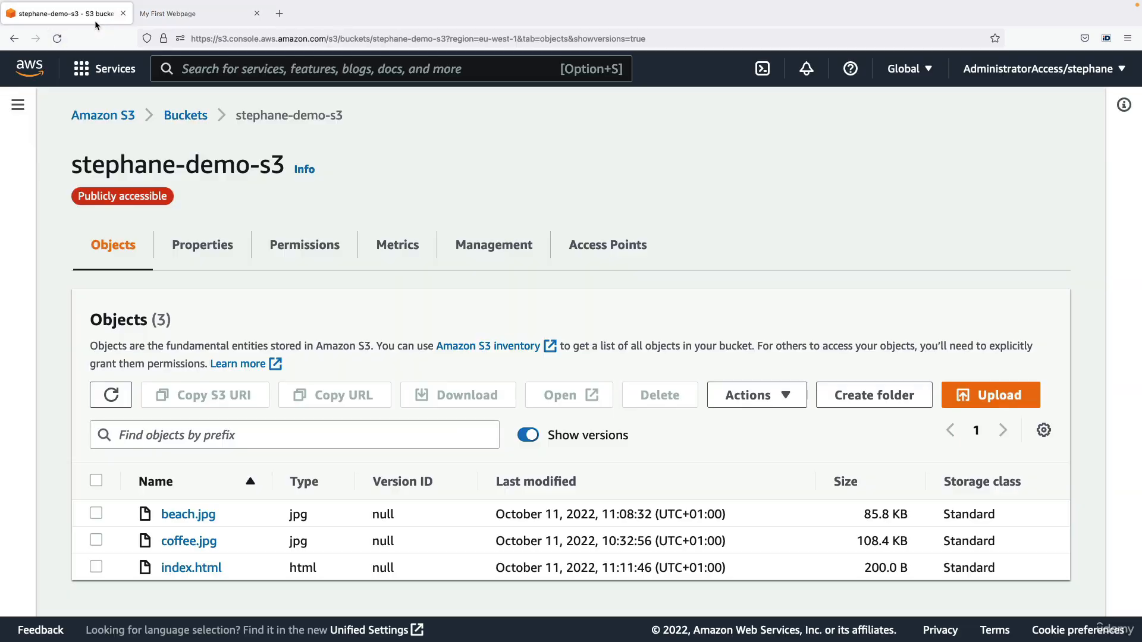
Turn off the display of object versions and delete coffee.jpg, confirming with "delete" and closing the status page.
click(532, 441)
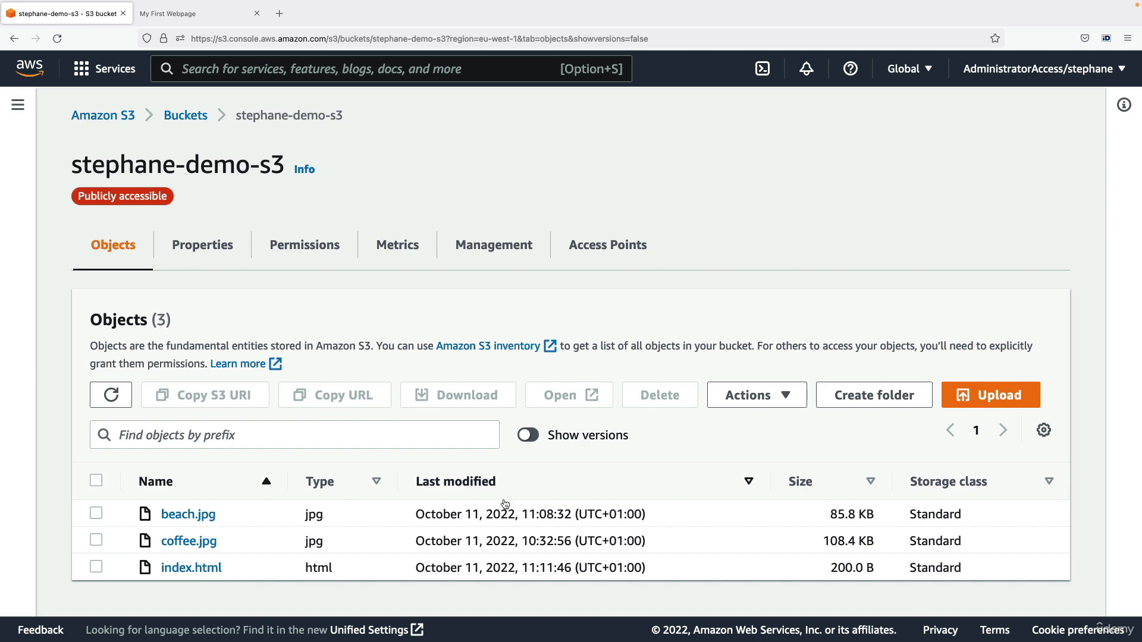
click(97, 541)
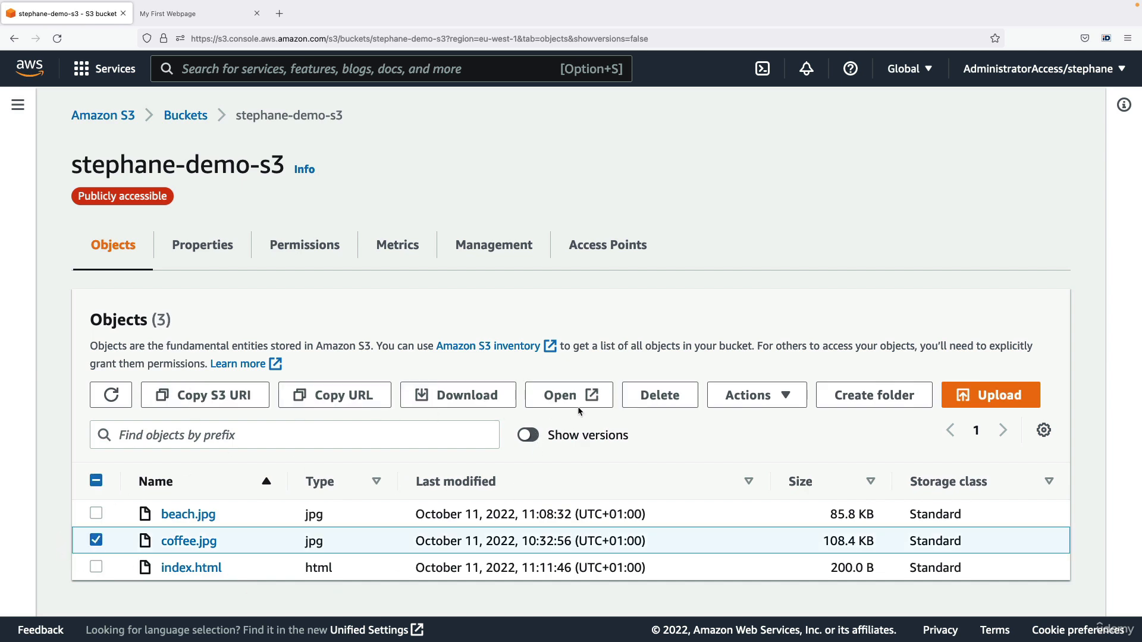
click(658, 395)
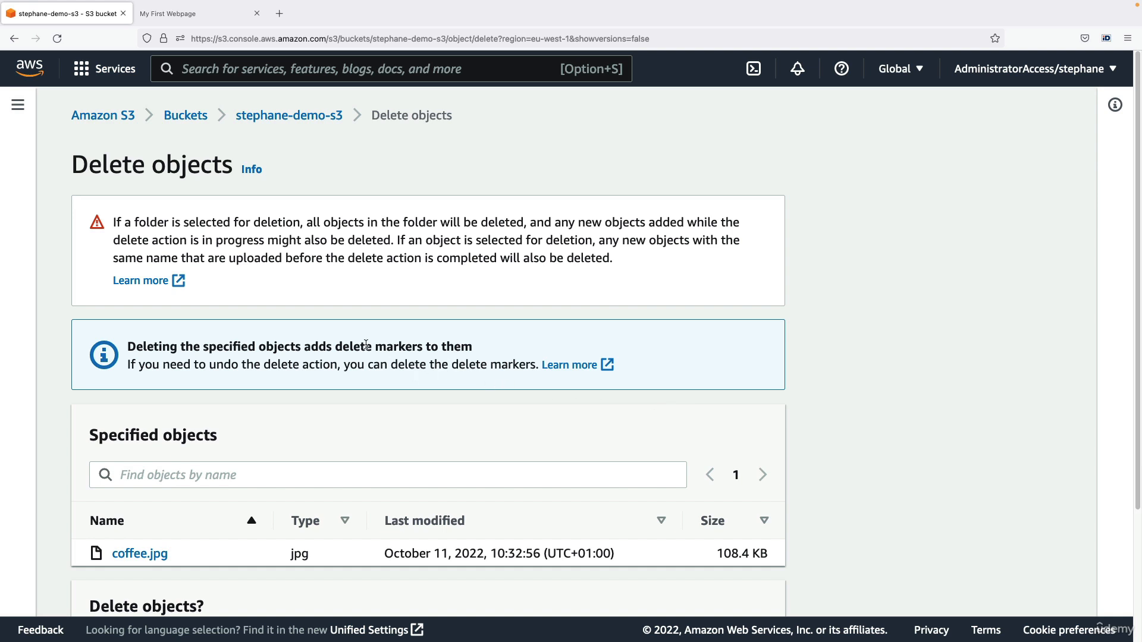
scroll(323, 362, down, 1)
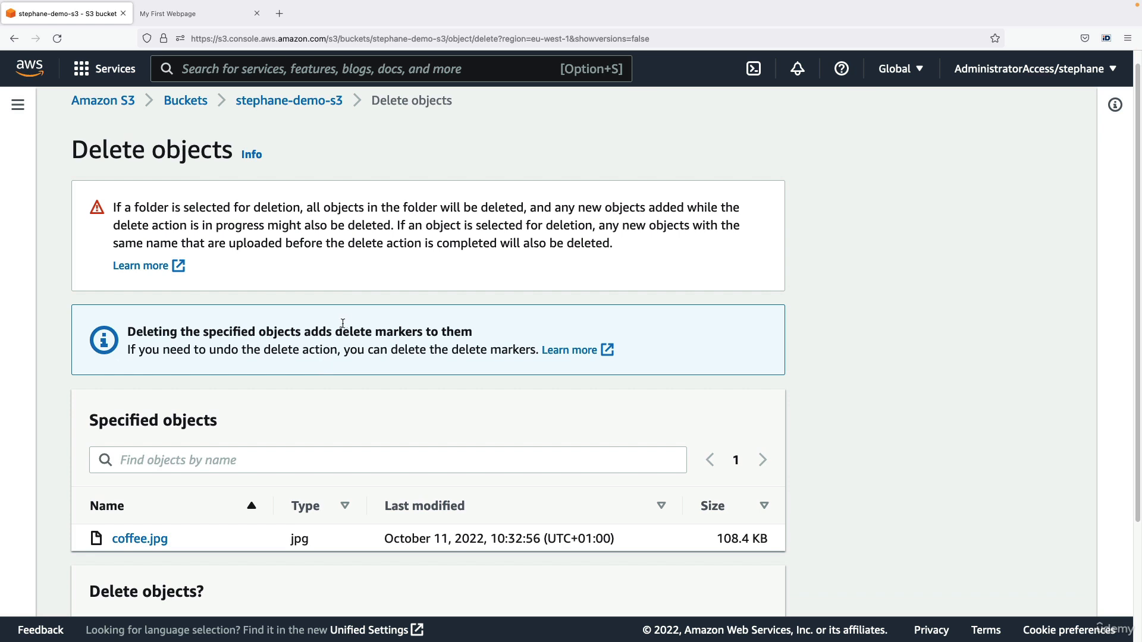
drag(339, 329, 423, 331)
scroll(404, 328, down, 1)
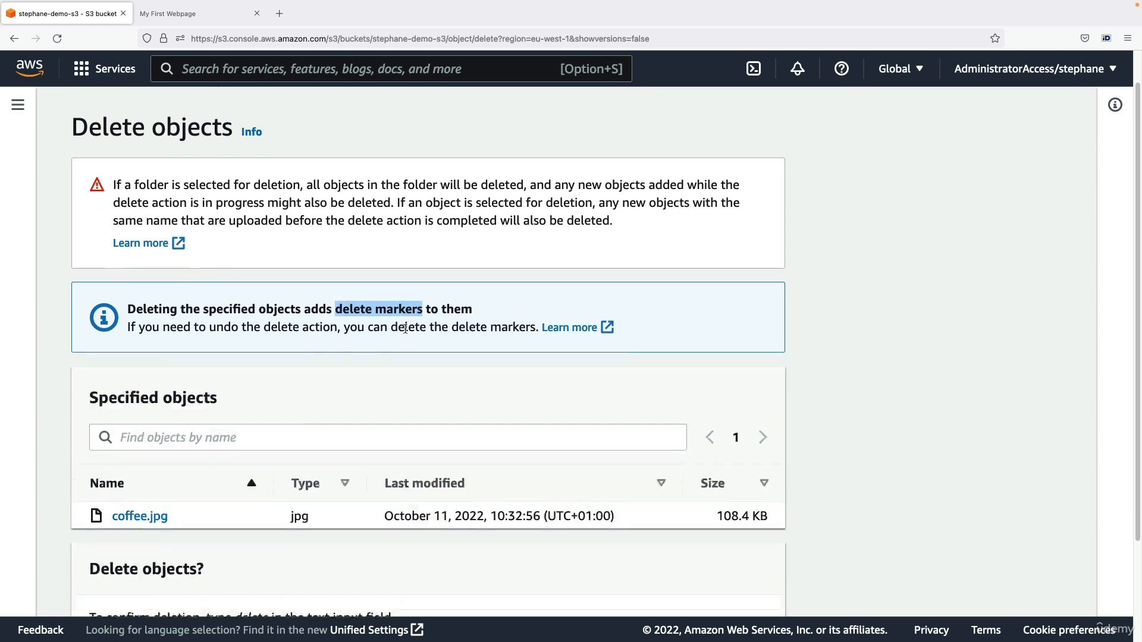
scroll(305, 351, down, 2)
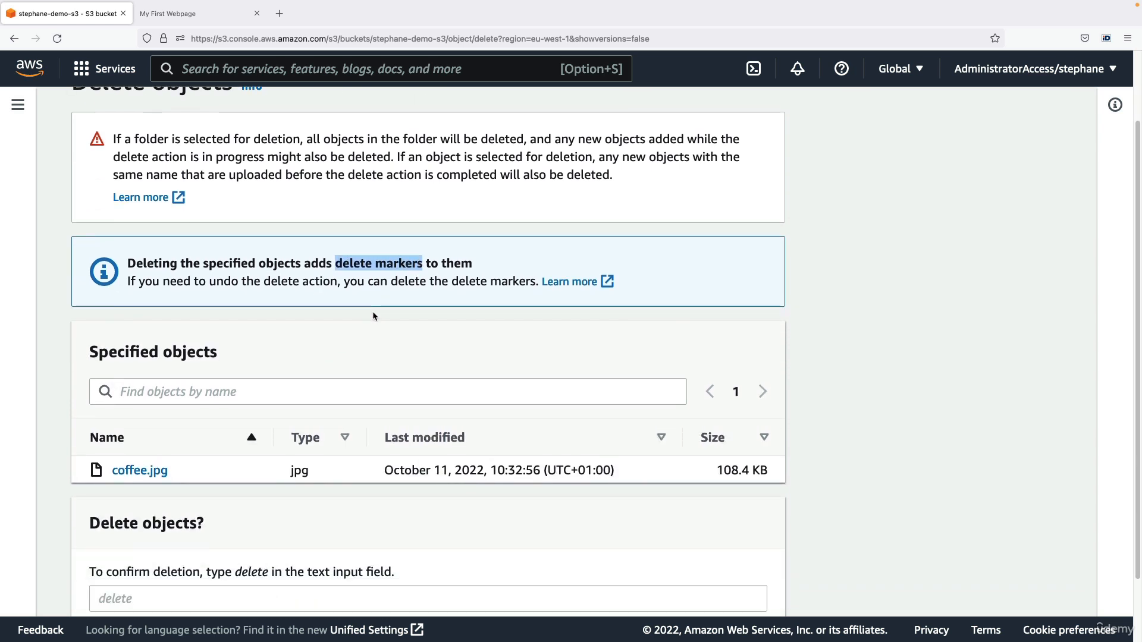
scroll(420, 310, down, 2)
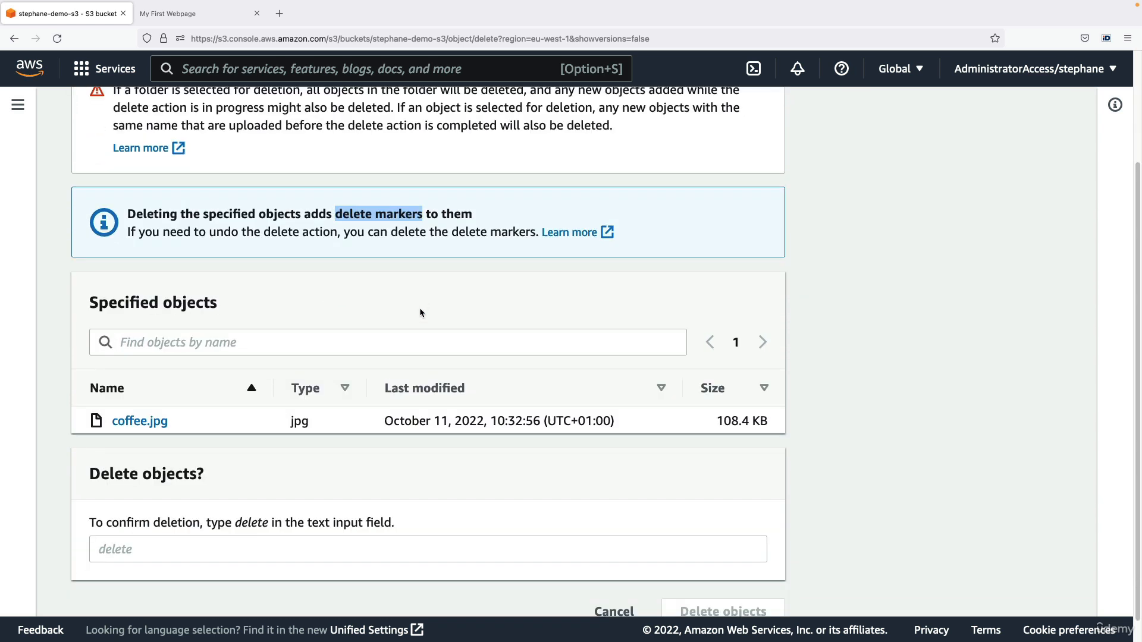
click(237, 538)
text(dee)
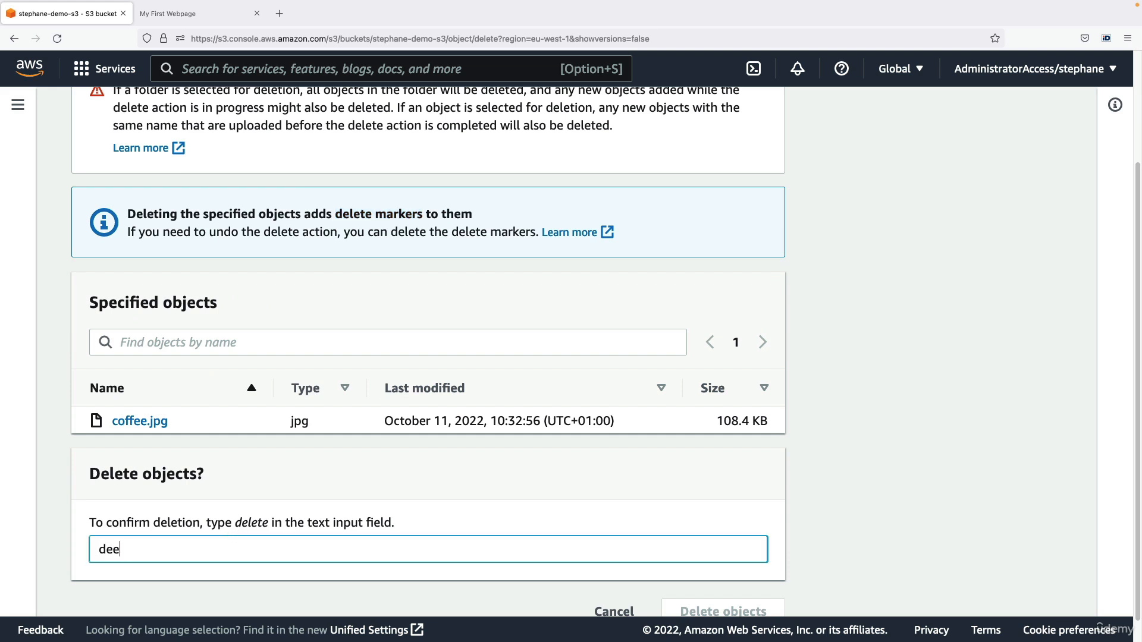
key(BackSpace)
text(lete)
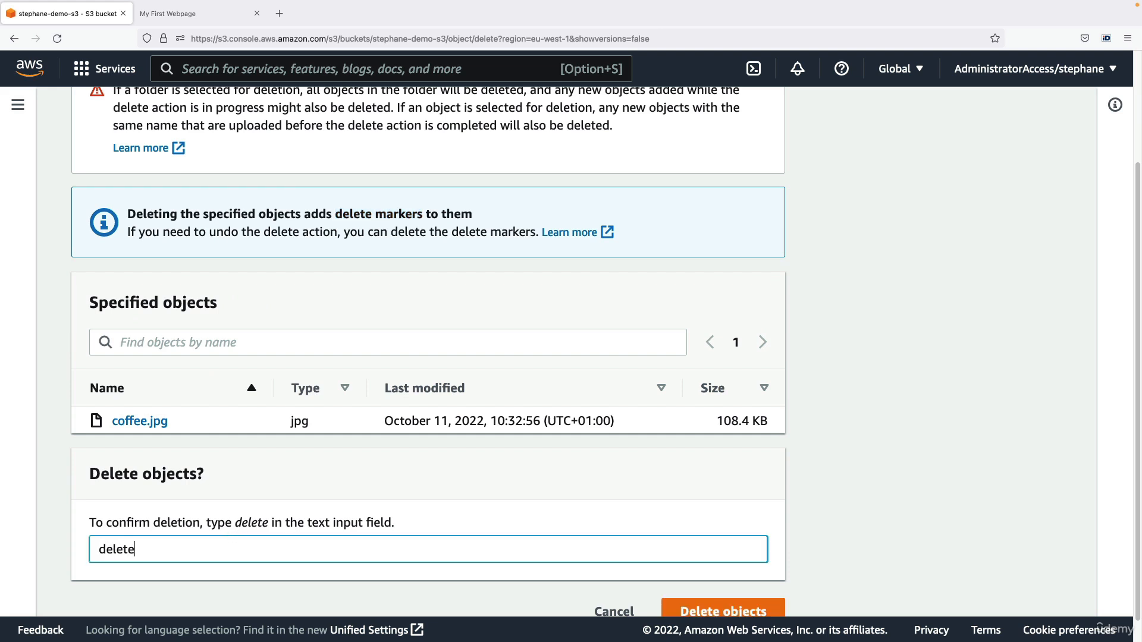
click(719, 610)
click(1058, 178)
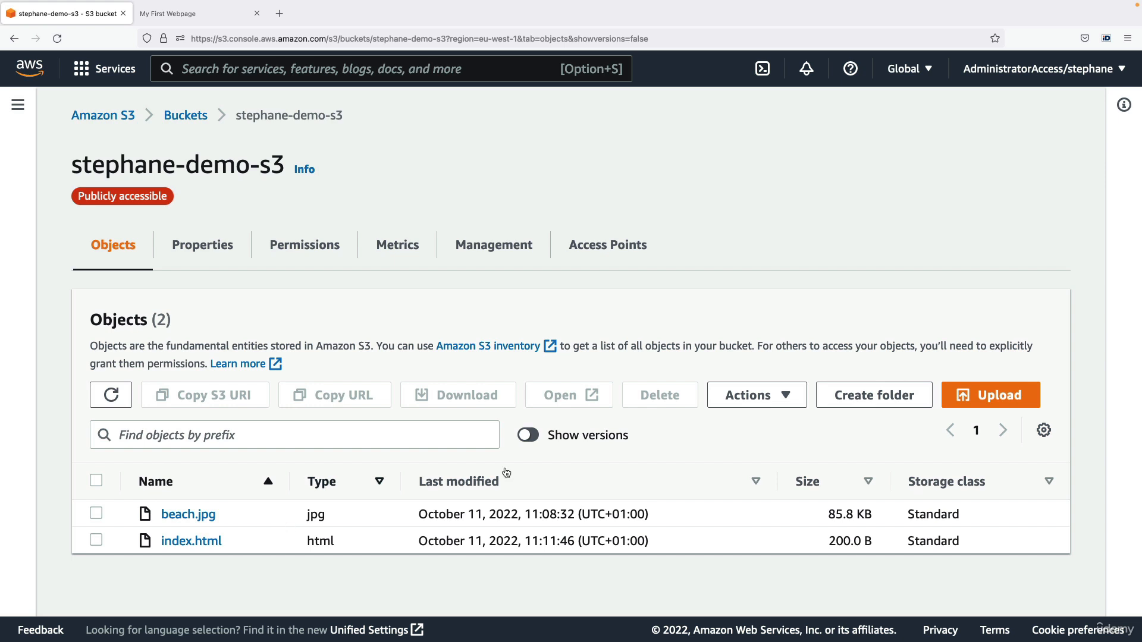
Turn on the display of object versions and examine the delete marker and version IDs of coffee.jpg.
click(529, 435)
scroll(543, 440, down, 2)
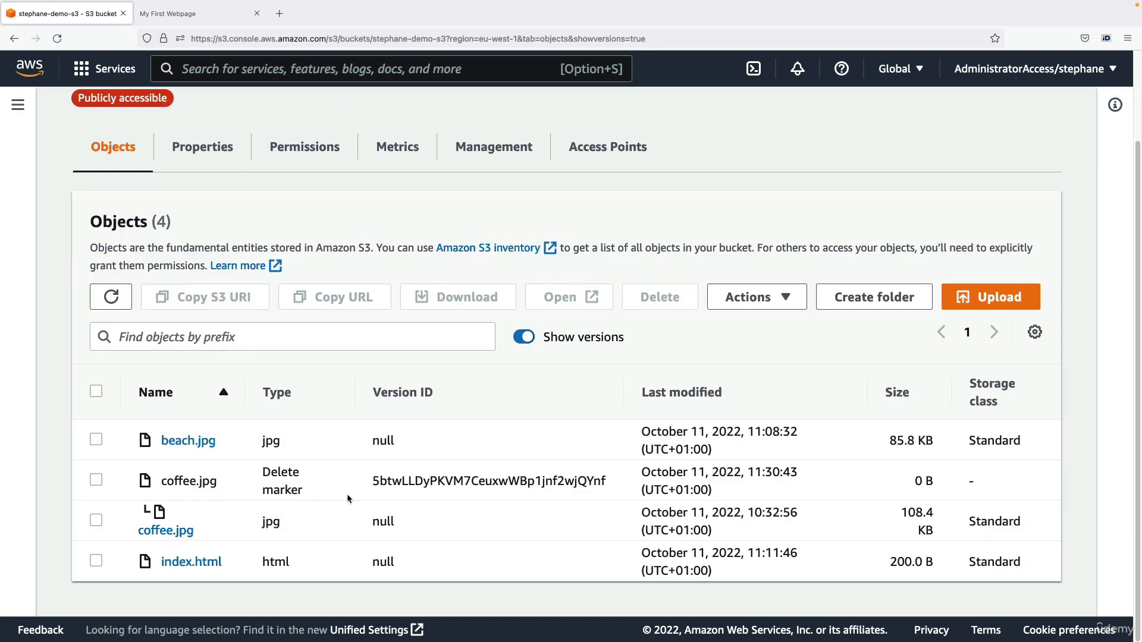
drag(259, 469, 304, 493)
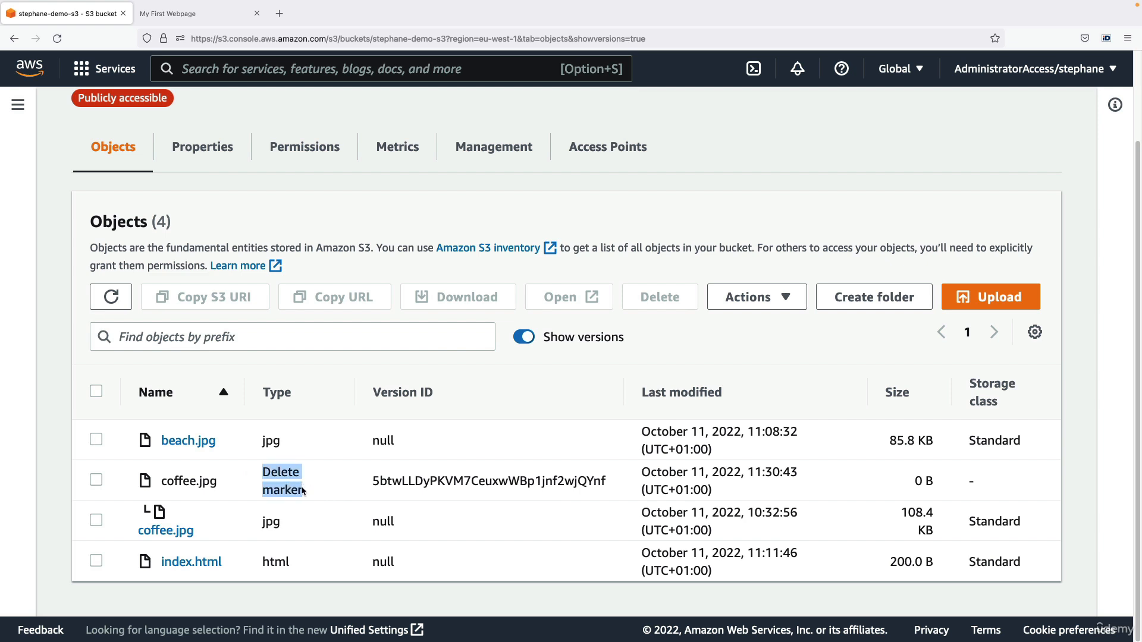
double_click(433, 476)
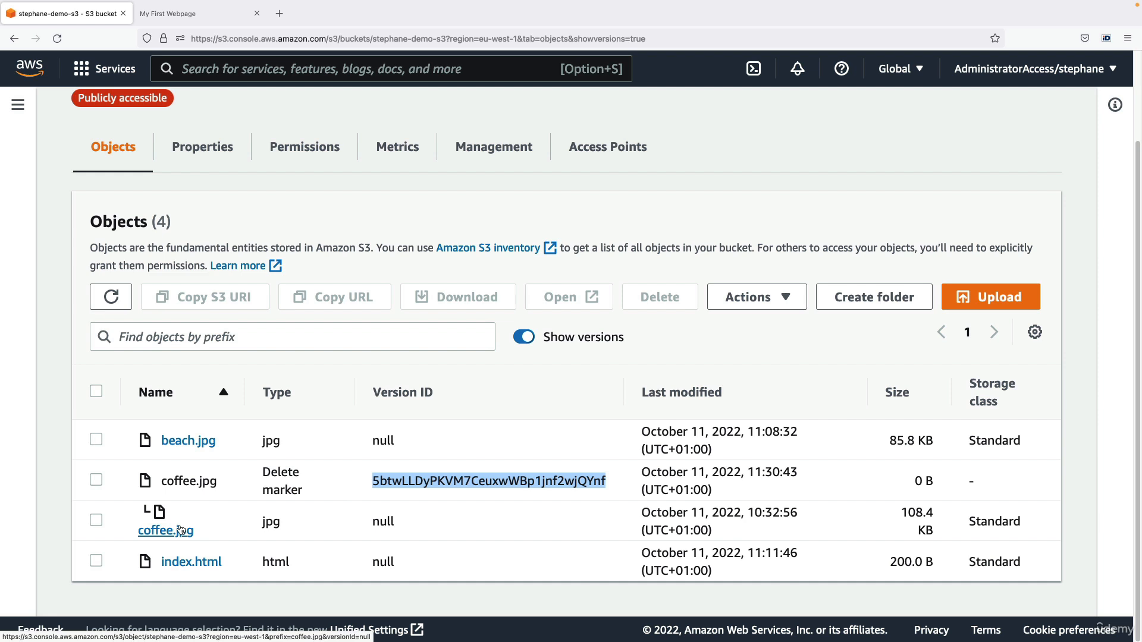
click(373, 527)
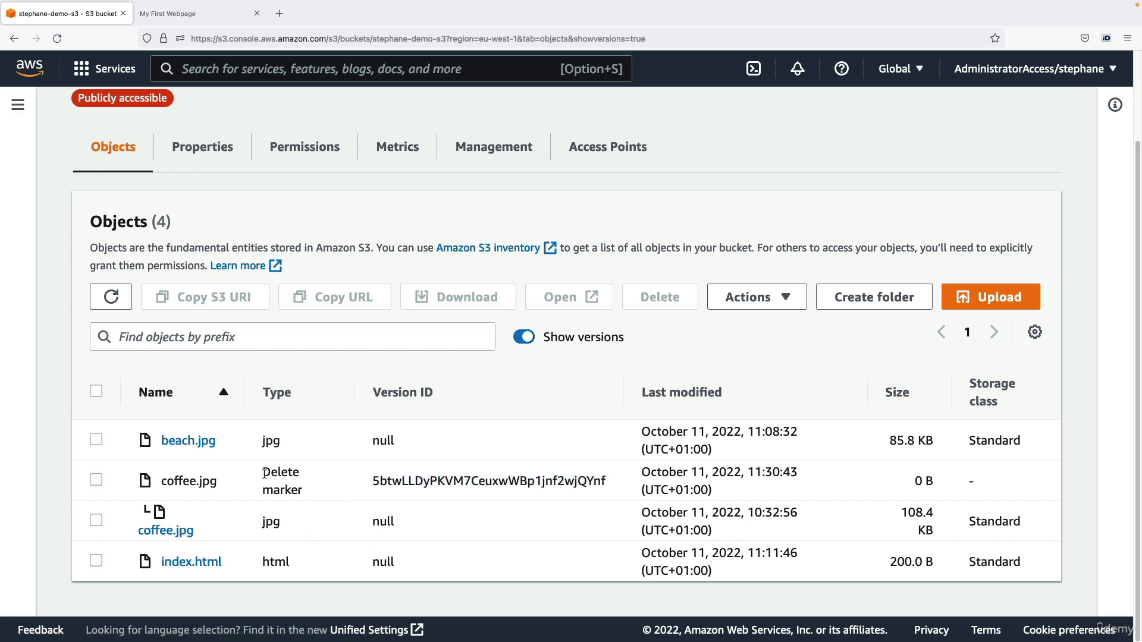
drag(263, 471, 311, 486)
click(290, 505)
Reload the My First Webpage site, check its coffee image on a separate page, and return to the bucket.
key(ctrl+Tab)
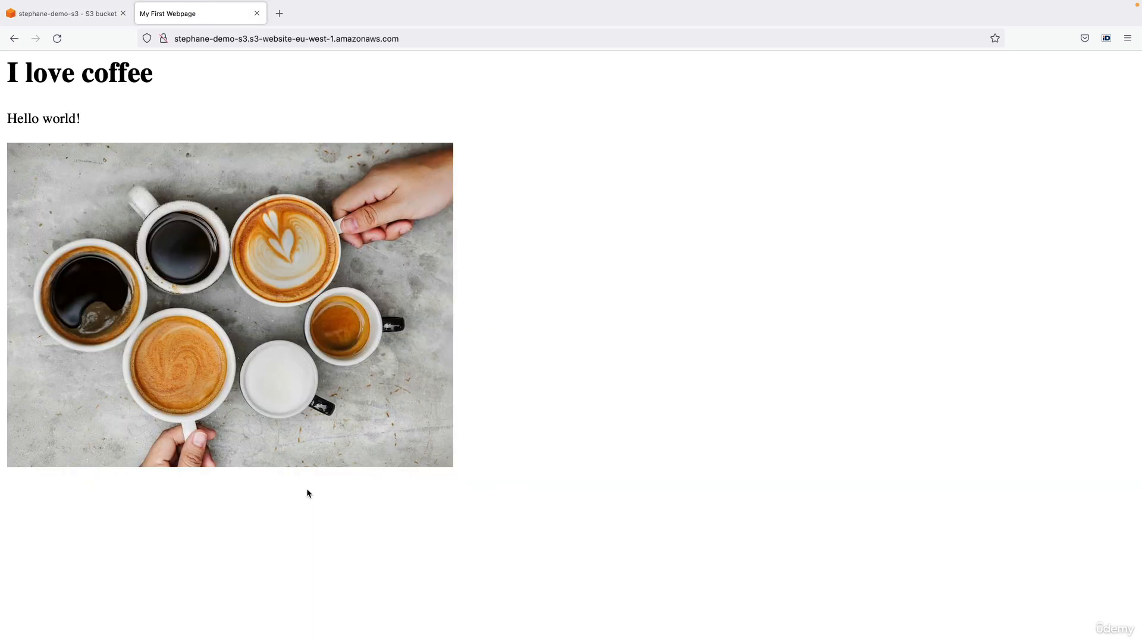
click(56, 38)
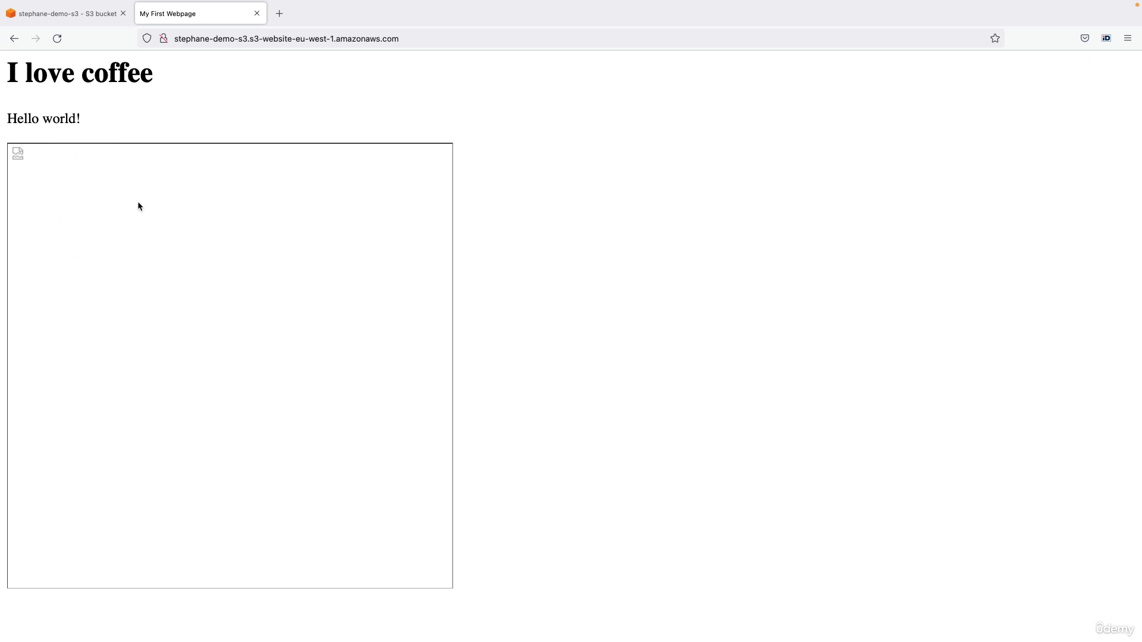
right_click(107, 149)
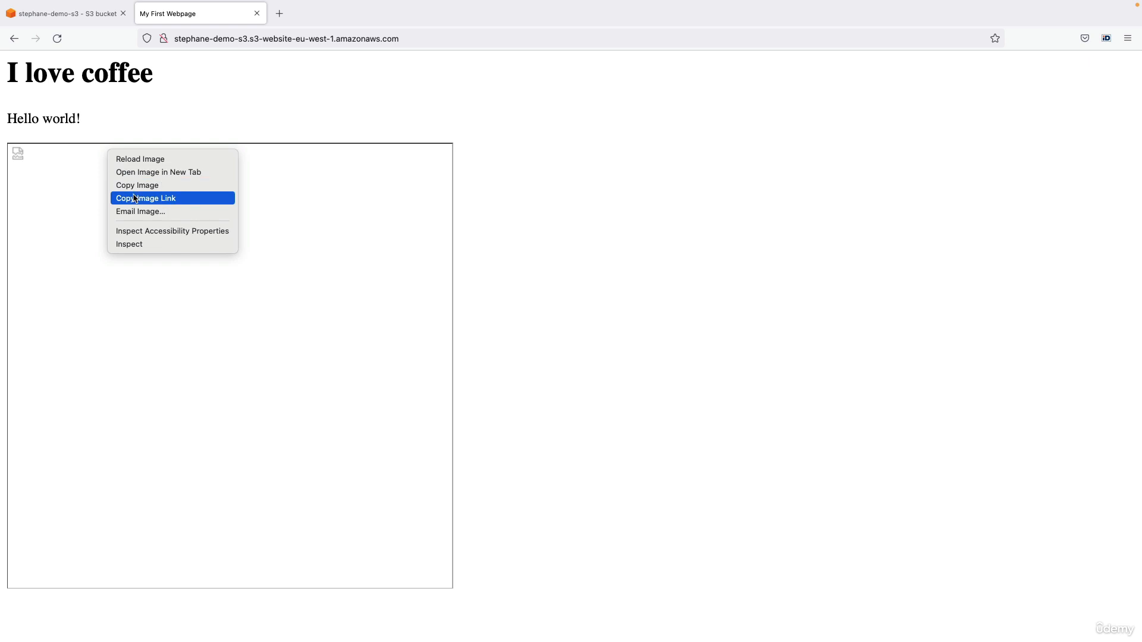
click(159, 172)
click(329, 20)
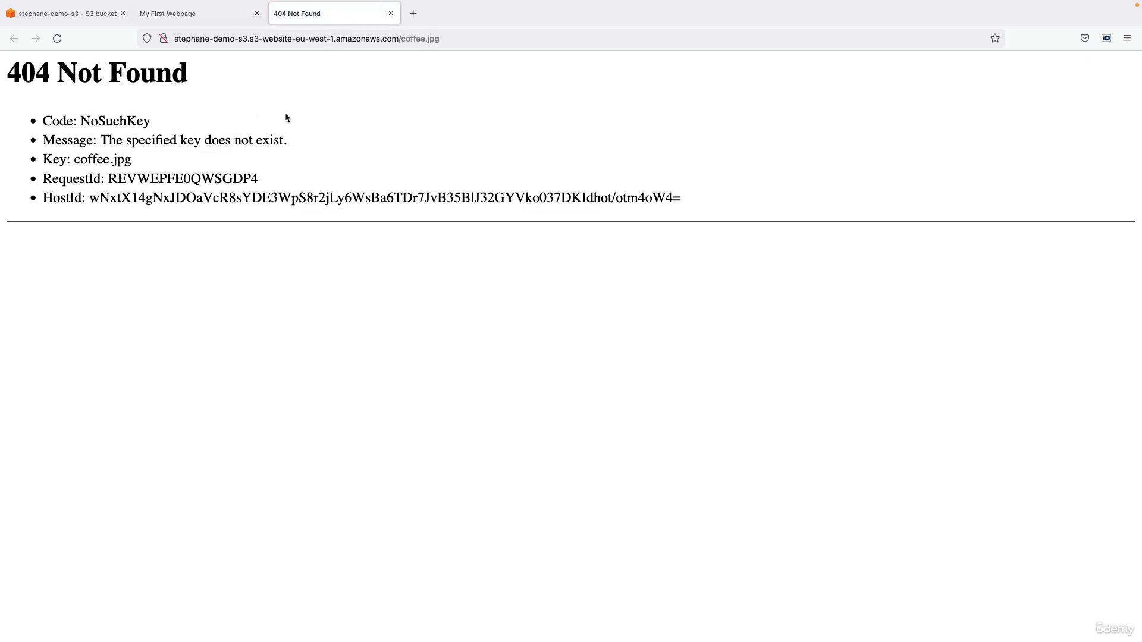
click(390, 14)
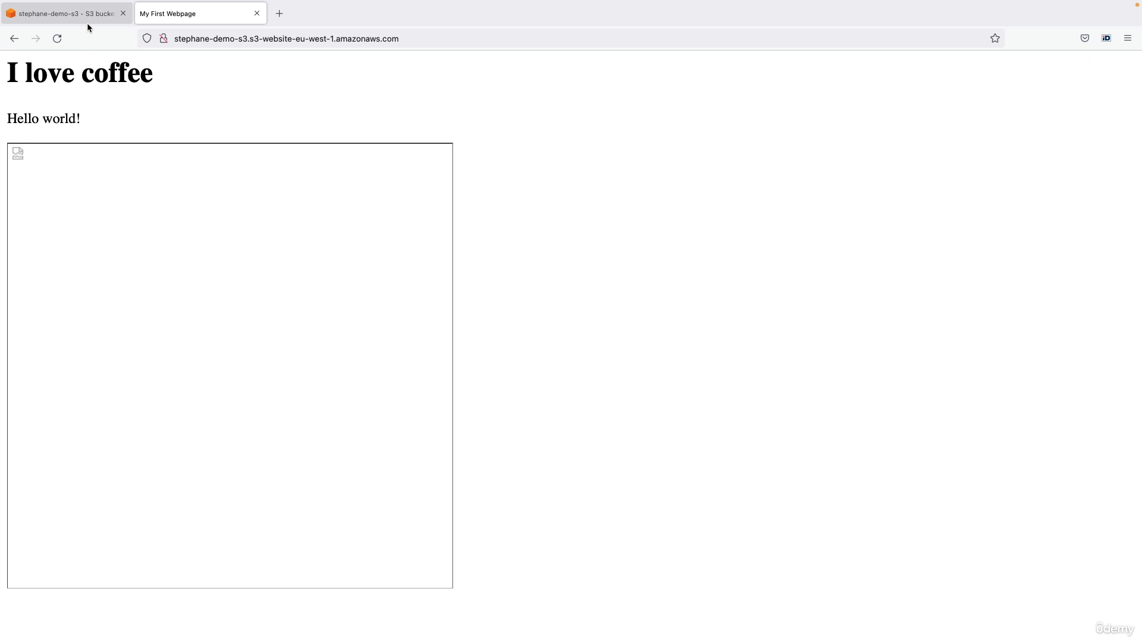
click(87, 23)
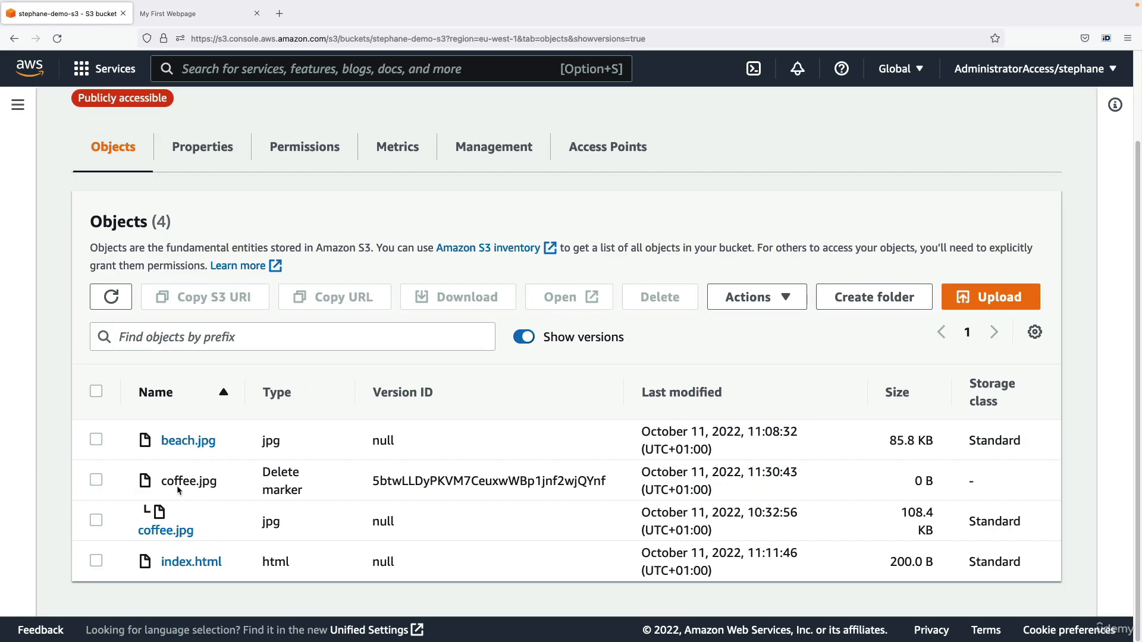
Permanently delete the delete marker of coffee.jpg, confirming with "permanently delete", and close the status page.
click(97, 480)
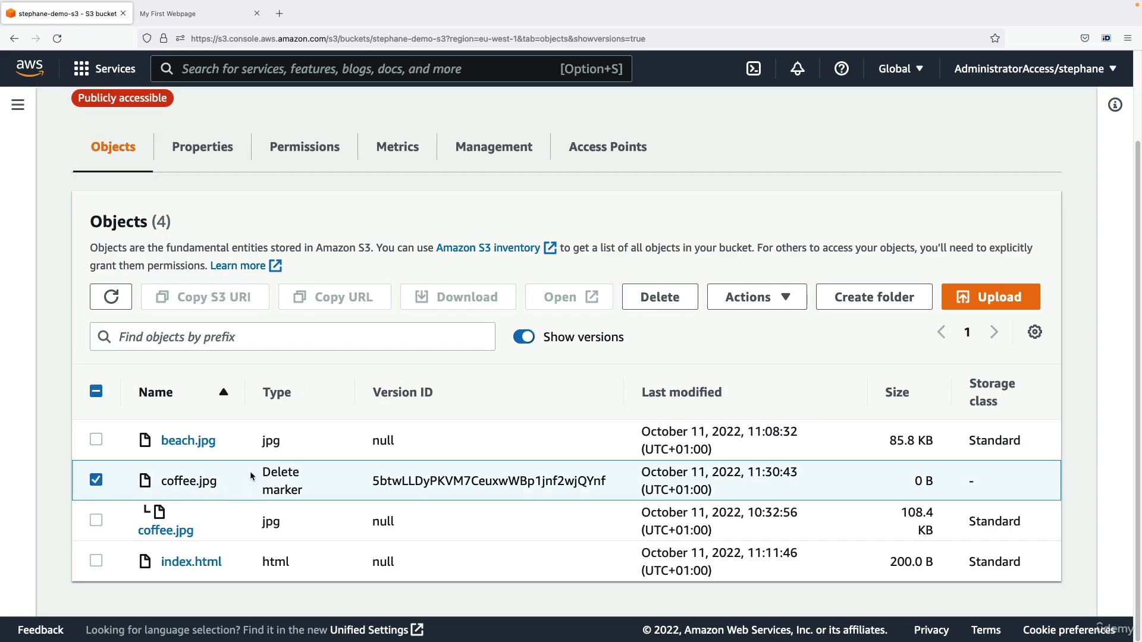
click(651, 303)
scroll(314, 470, down, 3)
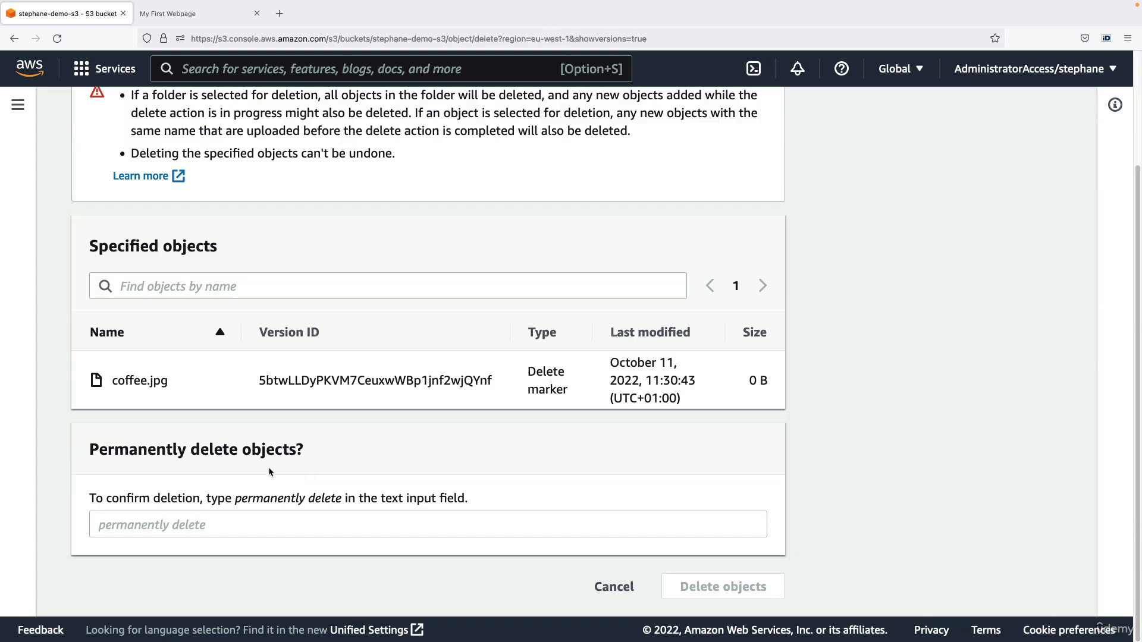
mouse_move(240, 501)
mouse_down()
mouse_move(344, 502)
mouse_move(238, 513)
mouse_up()
click(344, 502)
key(super+c)
click(241, 526)
key(super+v)
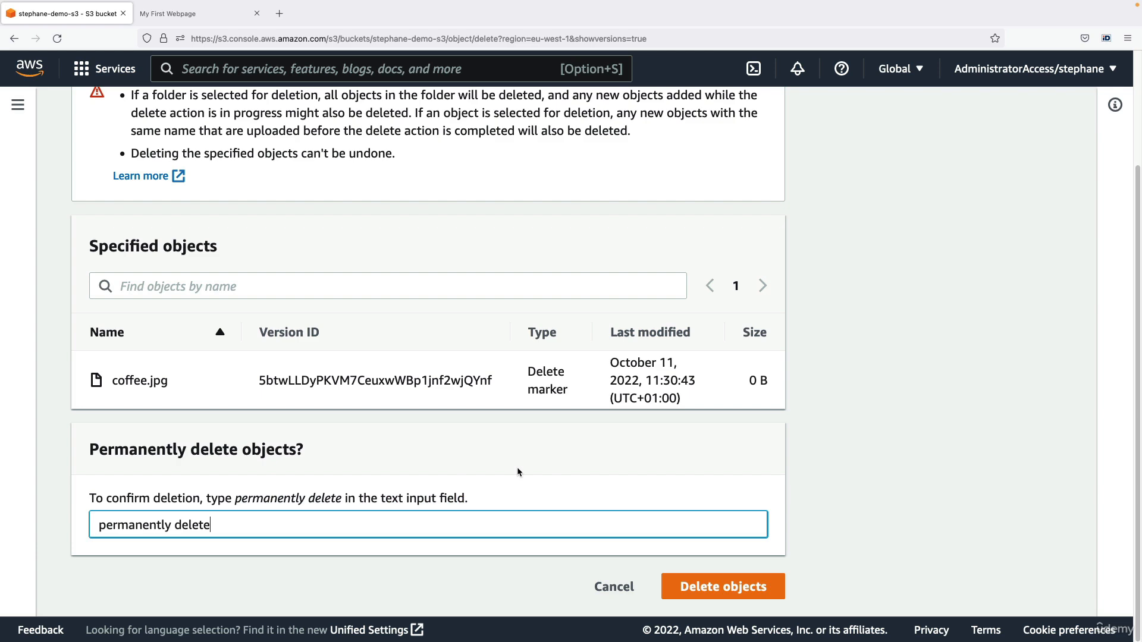
click(774, 584)
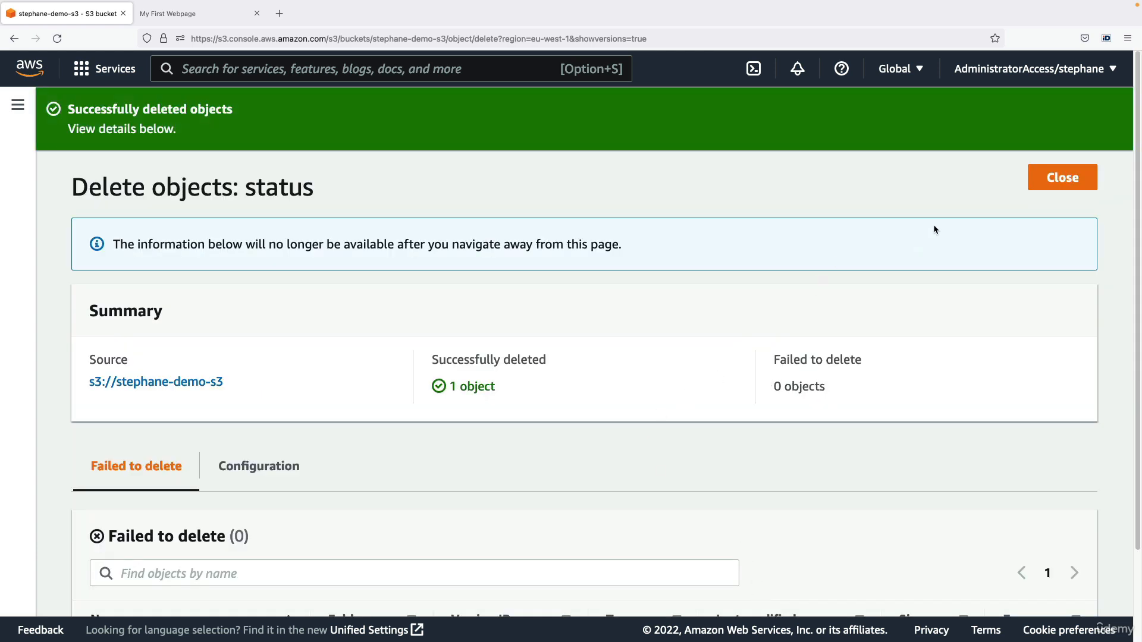
click(1062, 177)
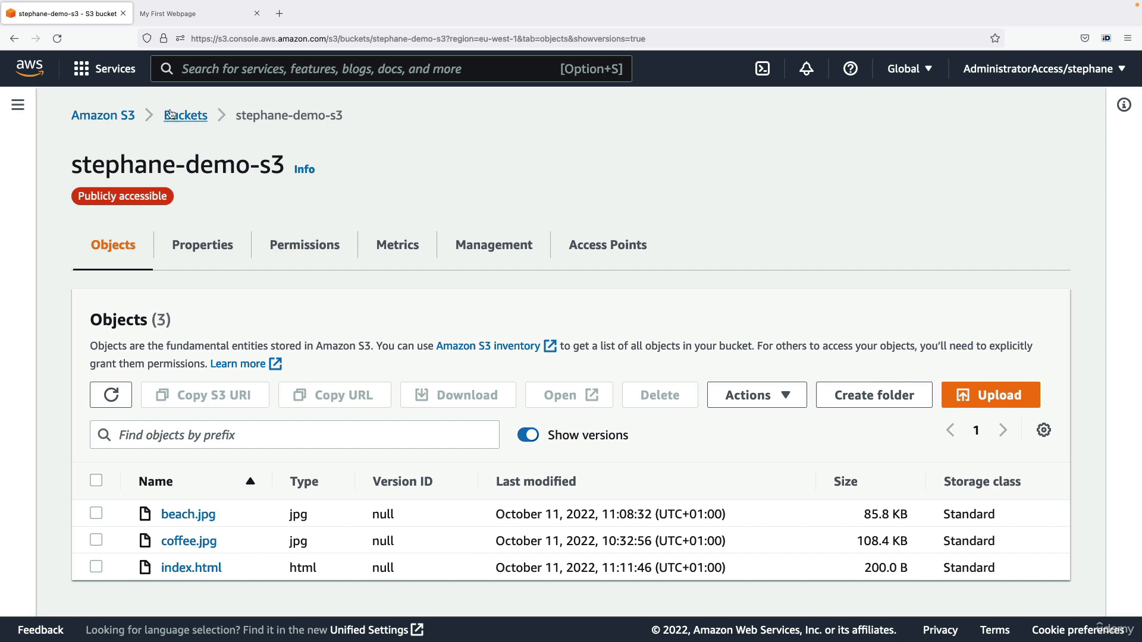
Reload the My First Webpage site to check the coffee image again, and return to the bucket's object list.
click(199, 18)
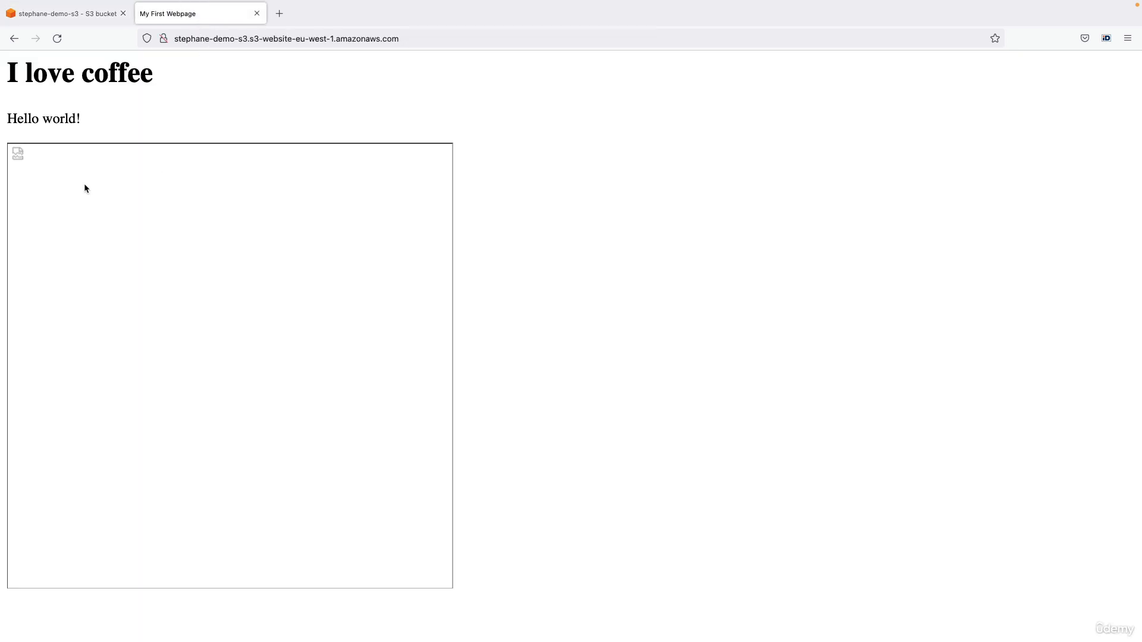
click(53, 40)
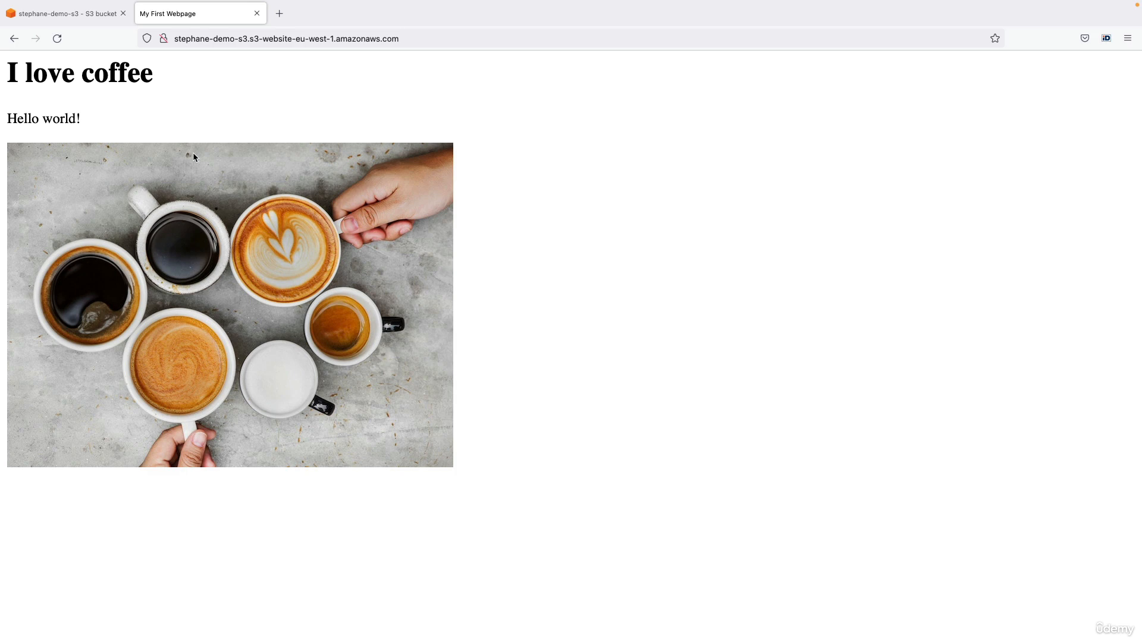
click(83, 20)
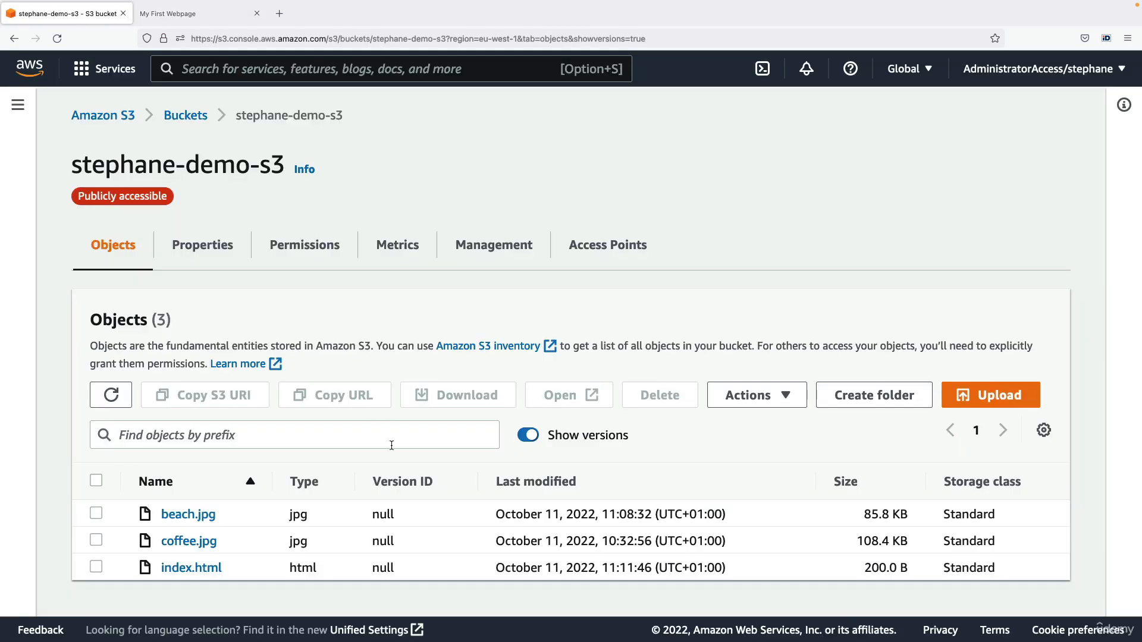